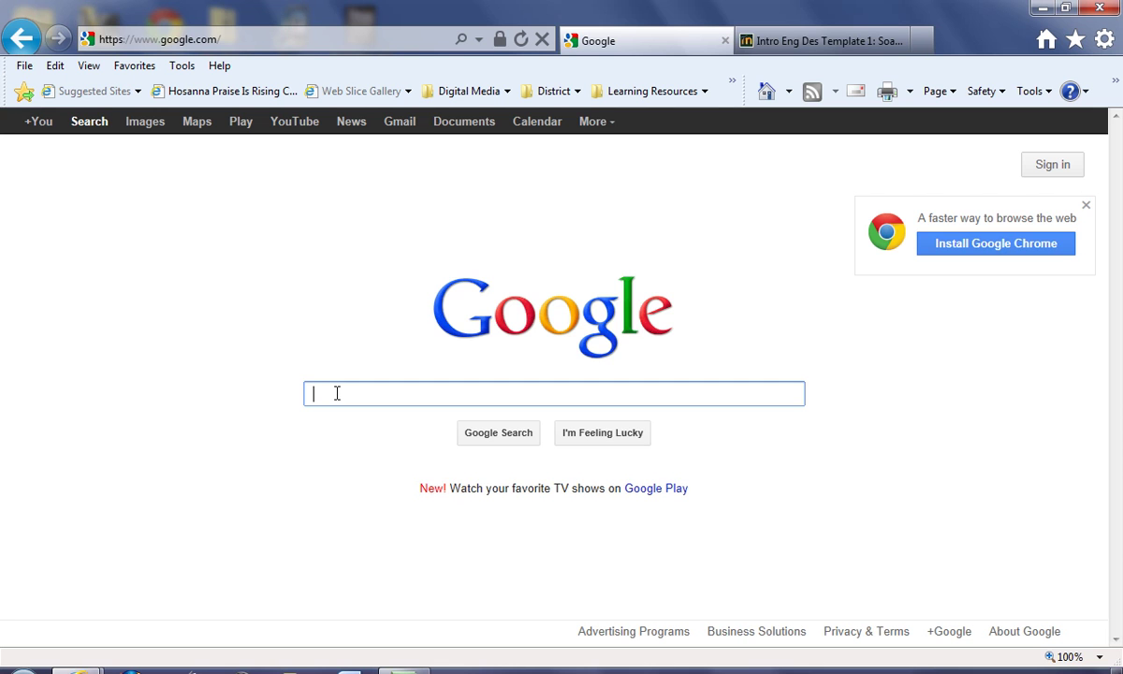
Step: Search Google for 'soap dish' and switch to the image results
text(soap dis)
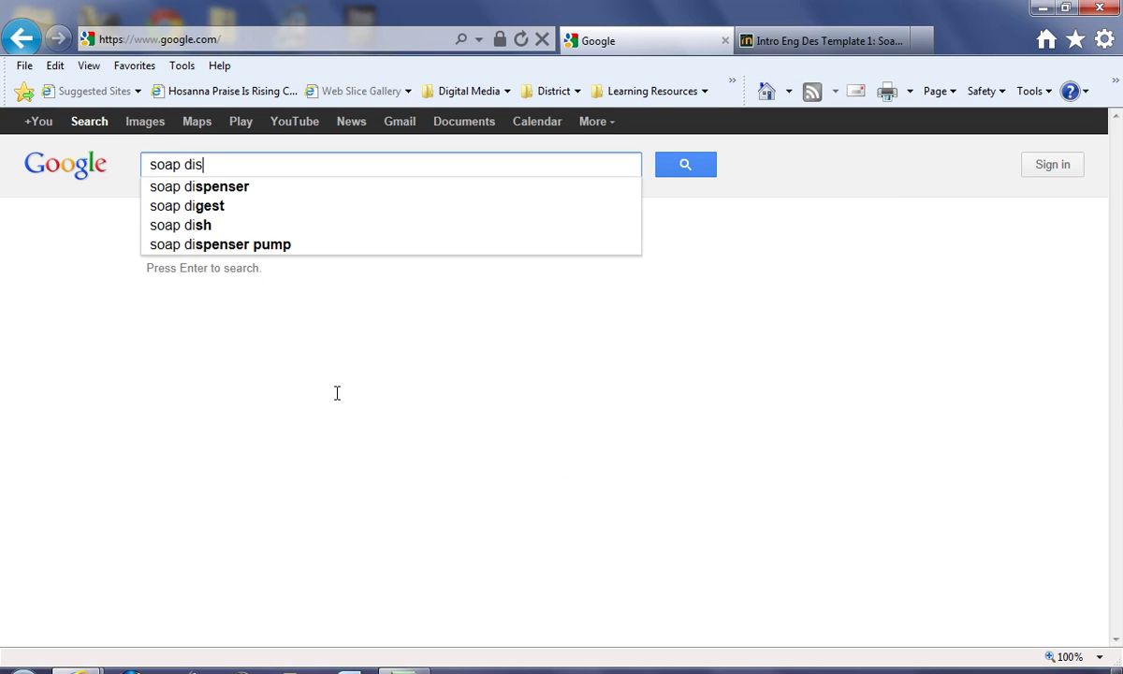
text(h)
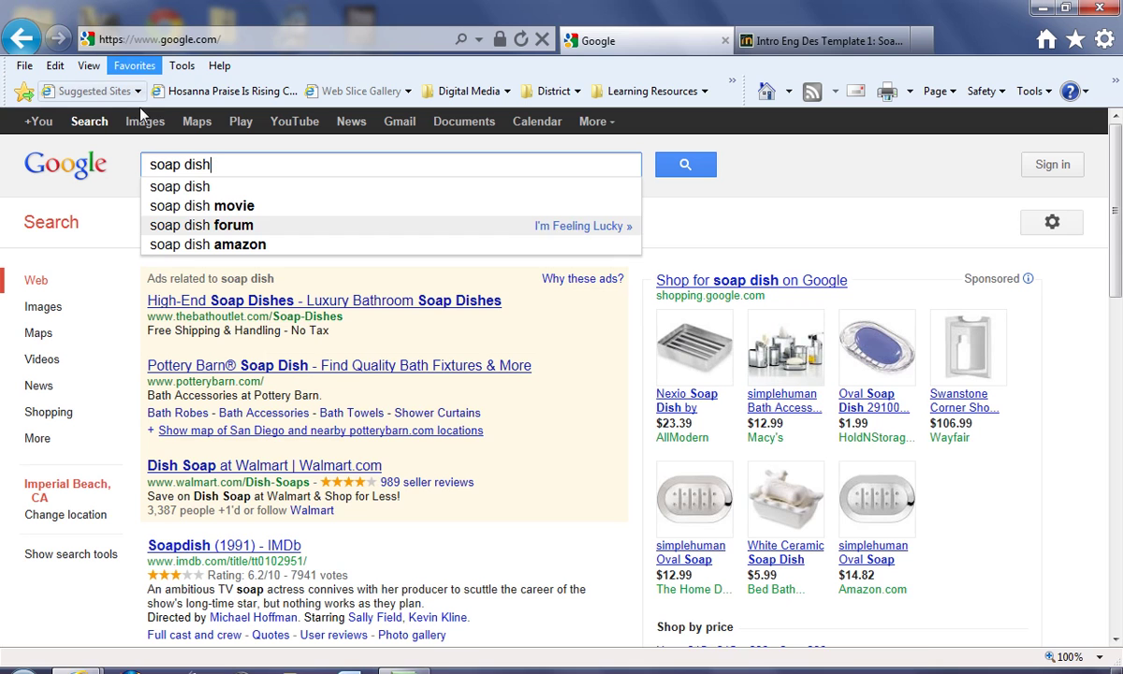
click(145, 123)
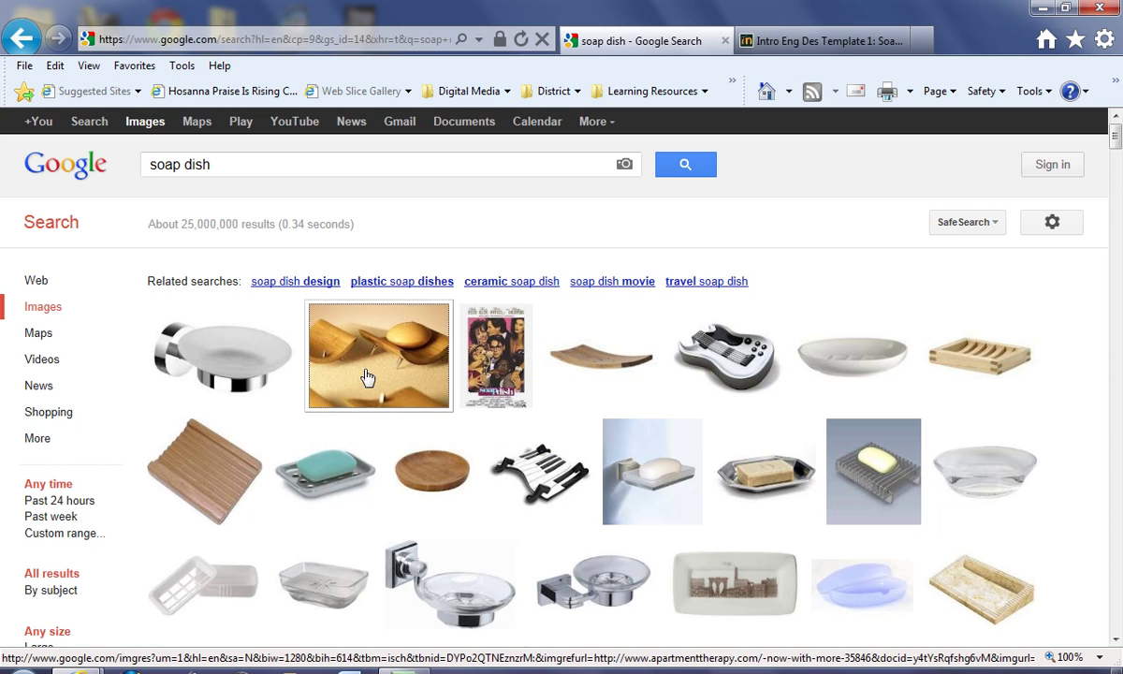
Step: Scroll the soap dish images and bring up the 320 × 320 rockstar-guitar-soap-dish.jpg preview
scroll(366, 377, down, 1)
mouse_move(231, 294)
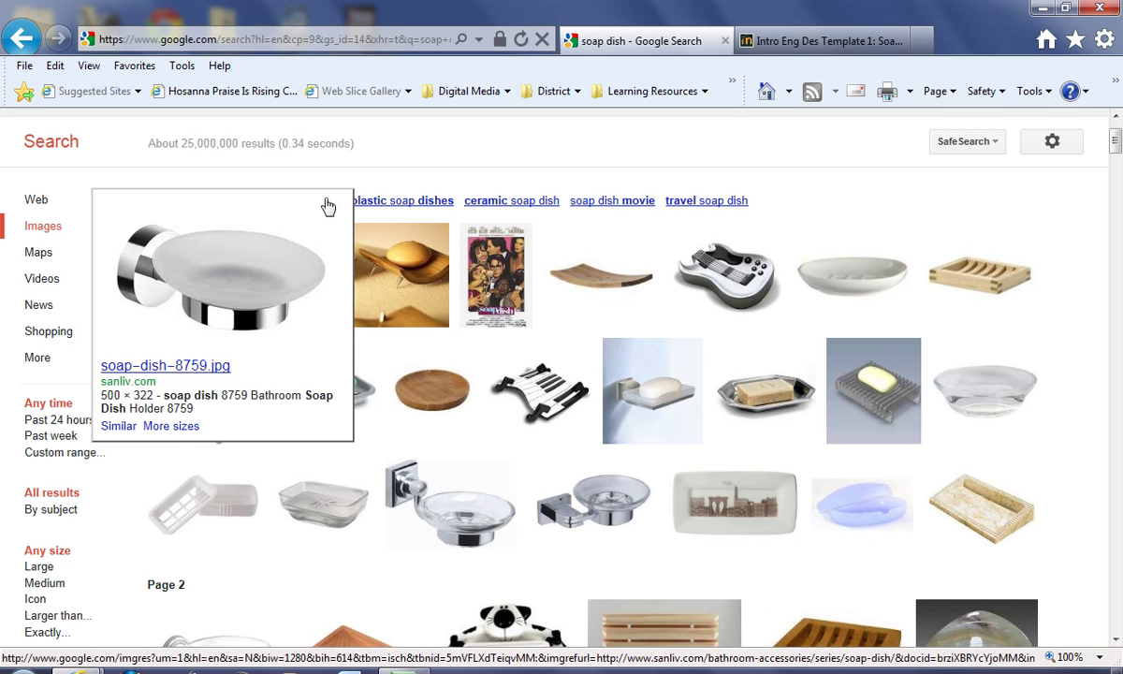
mouse_move(735, 290)
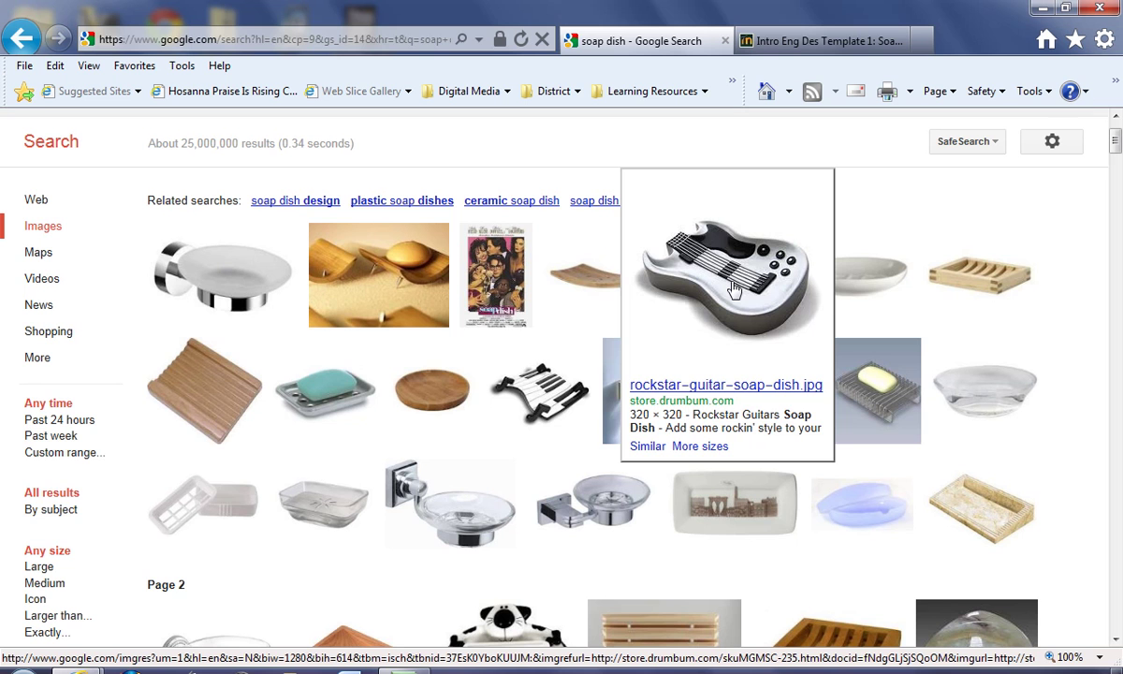
Step: Copy the full-size guitar soap dish image and paste it into Document1 keeping source formatting
click(714, 292)
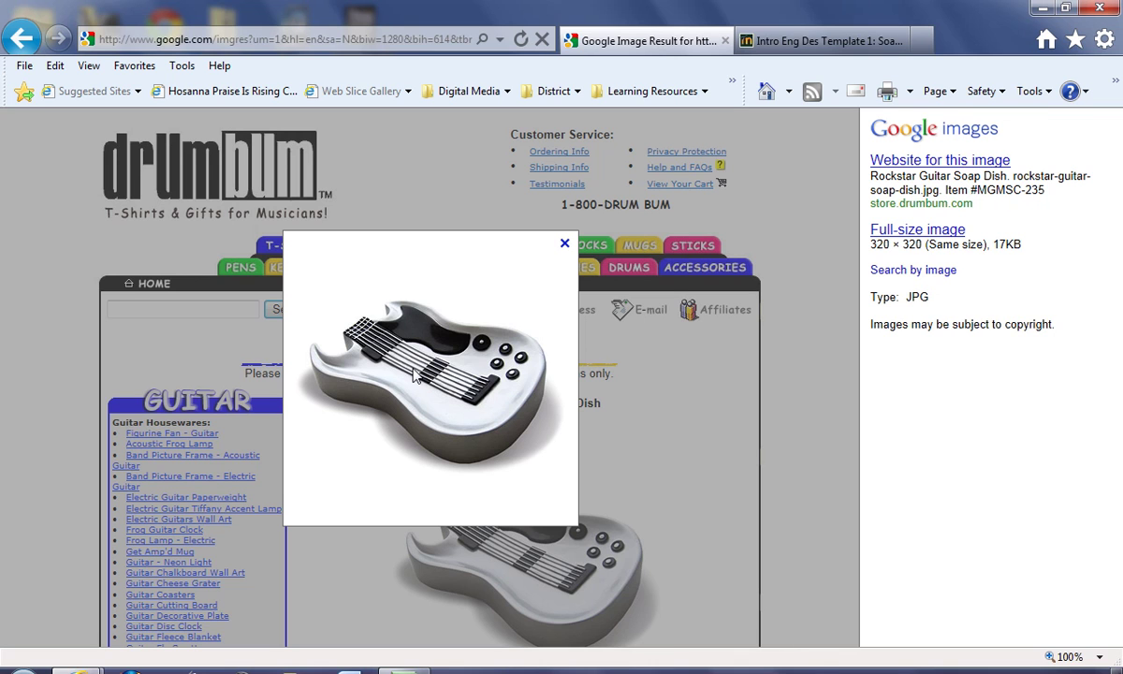
right_click(456, 379)
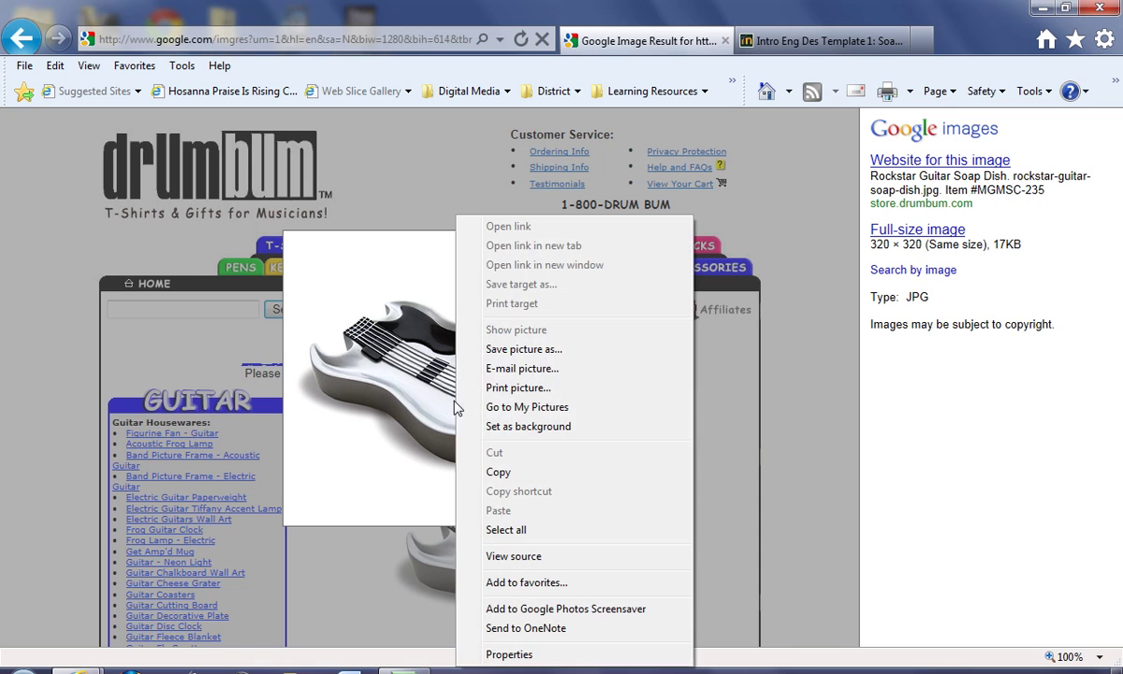
click(506, 471)
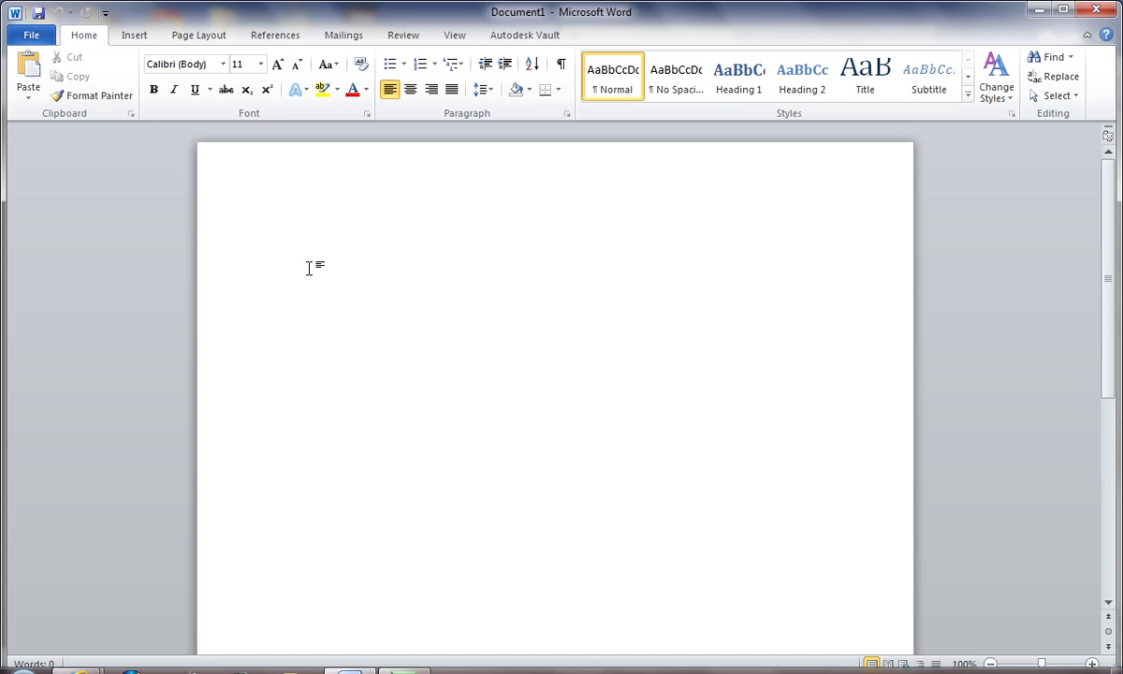
right_click(308, 266)
click(346, 335)
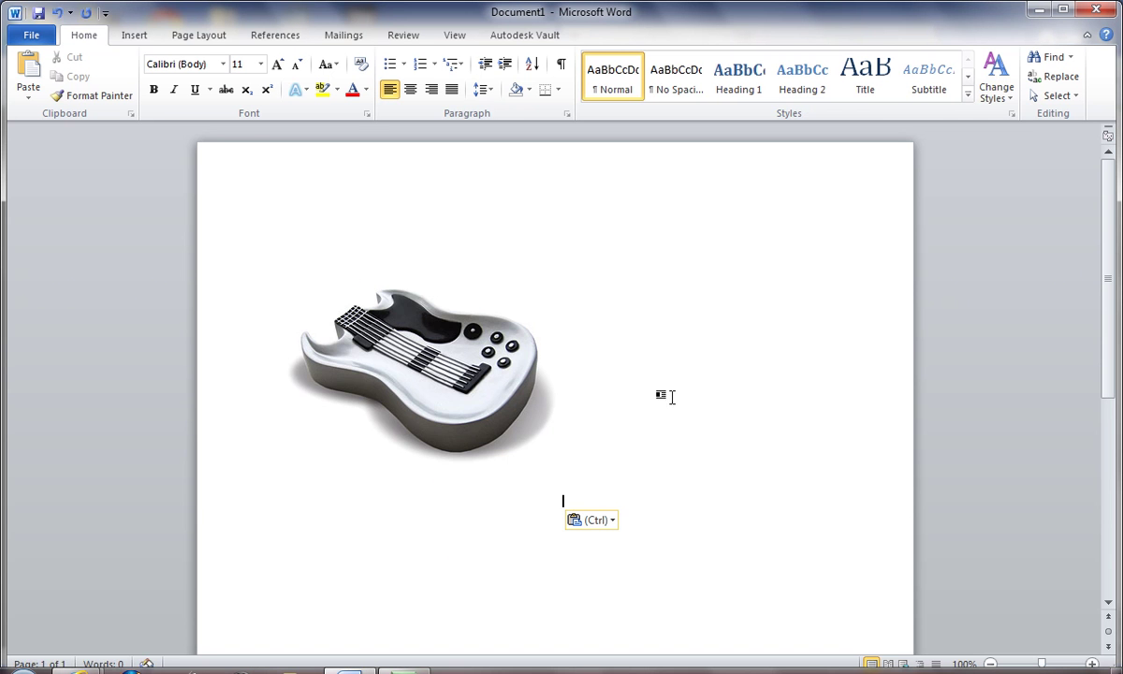
Step: Give the guitar picture tight text wrapping, move it up-left, and shrink it to 3.33"
double_click(458, 379)
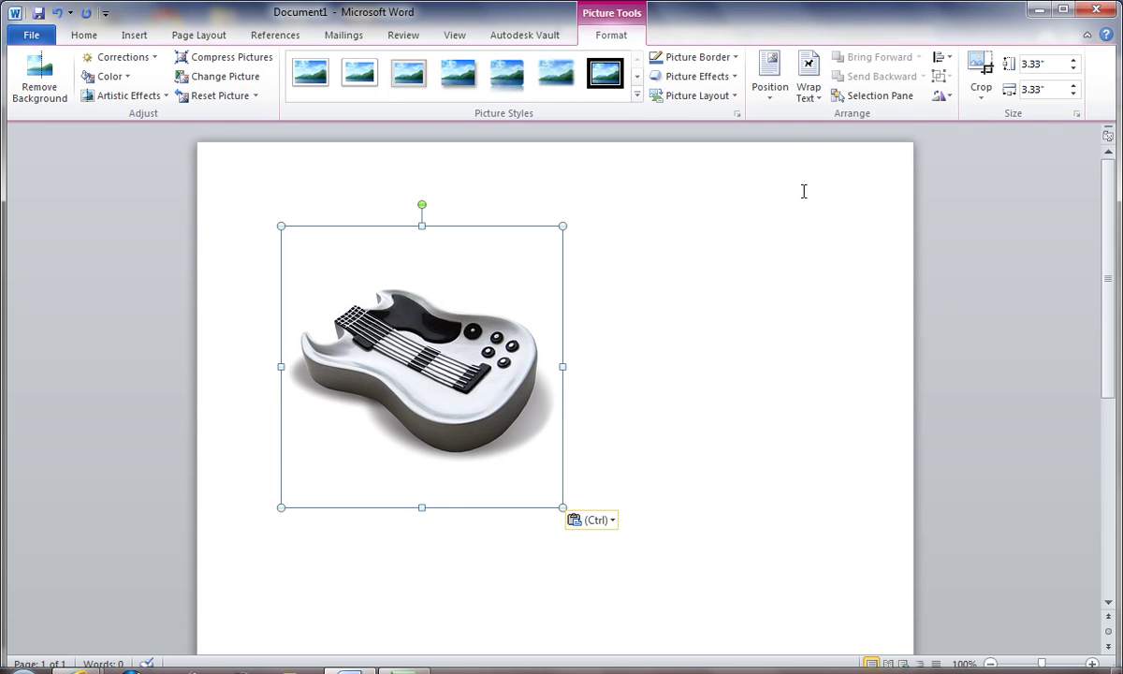
click(808, 88)
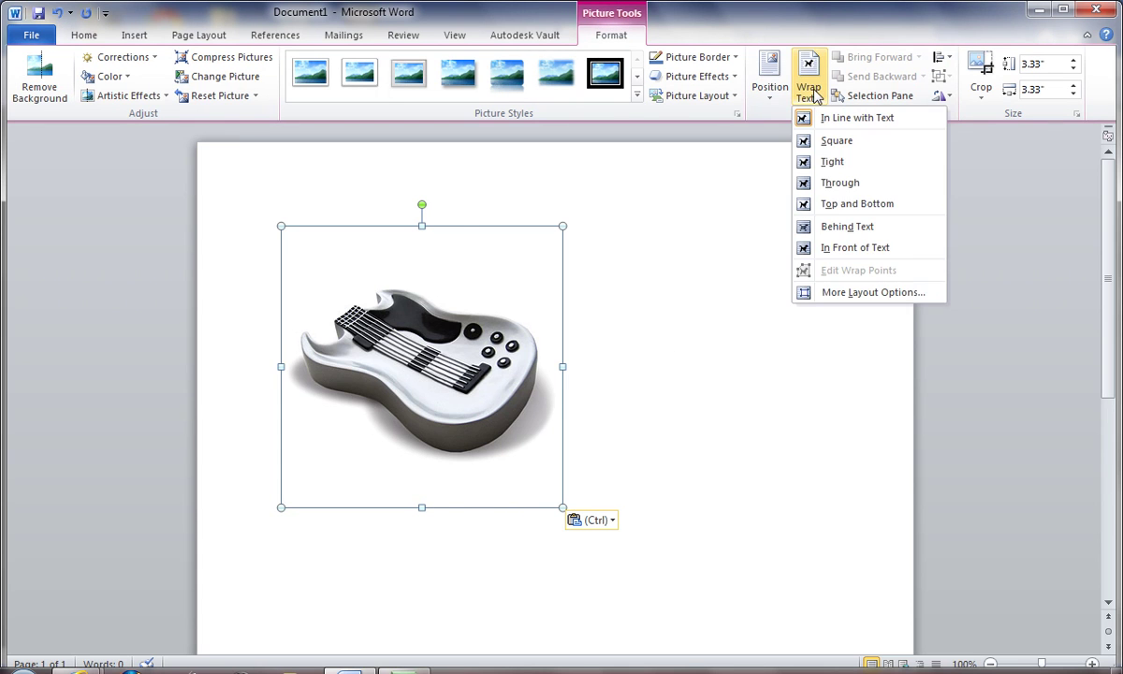
click(836, 163)
drag(483, 381, 452, 346)
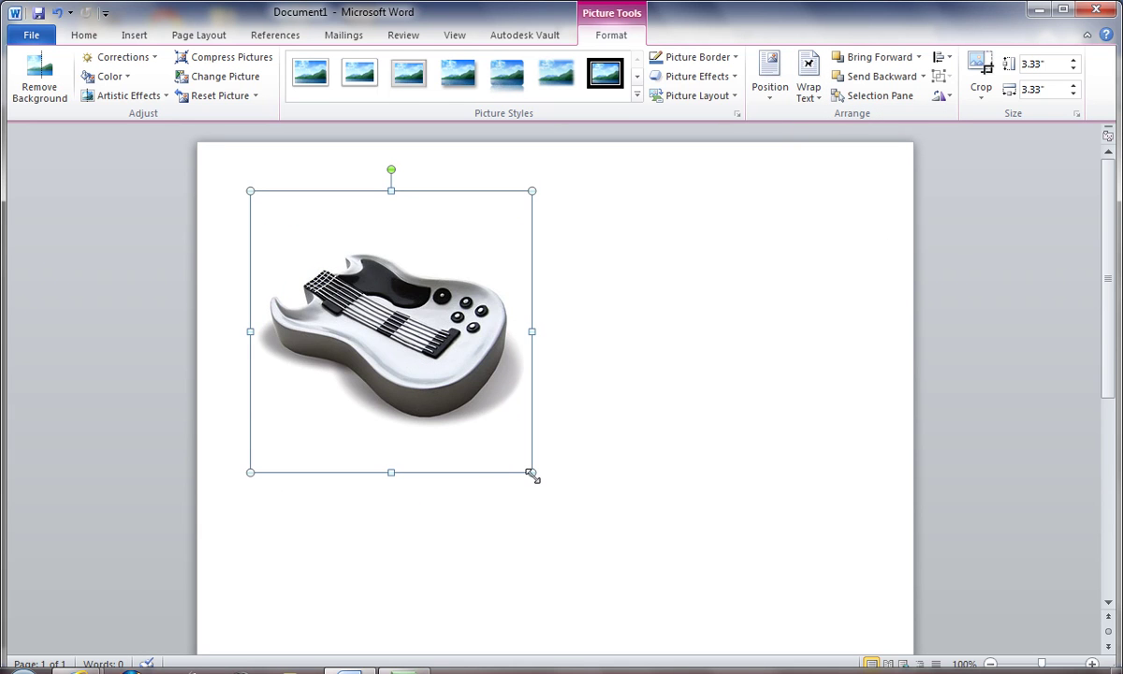
drag(531, 473, 498, 439)
click(783, 474)
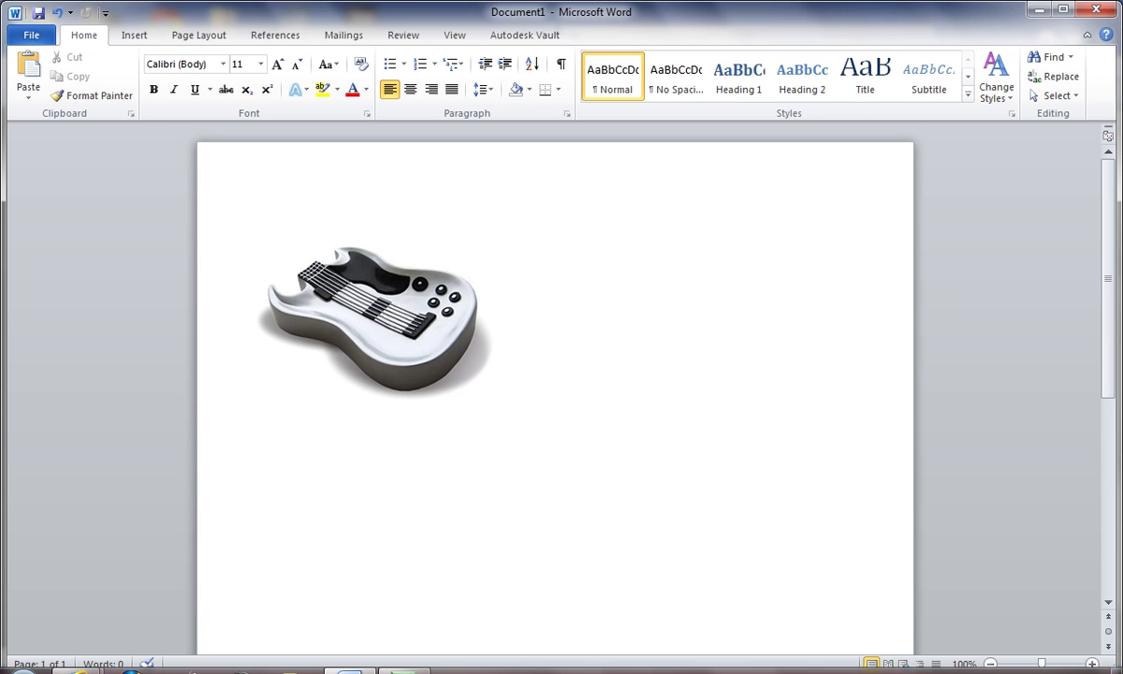
Step: Bring the browser forward and go back to the soap dish image results
mouse_move(303, 576)
click(181, 614)
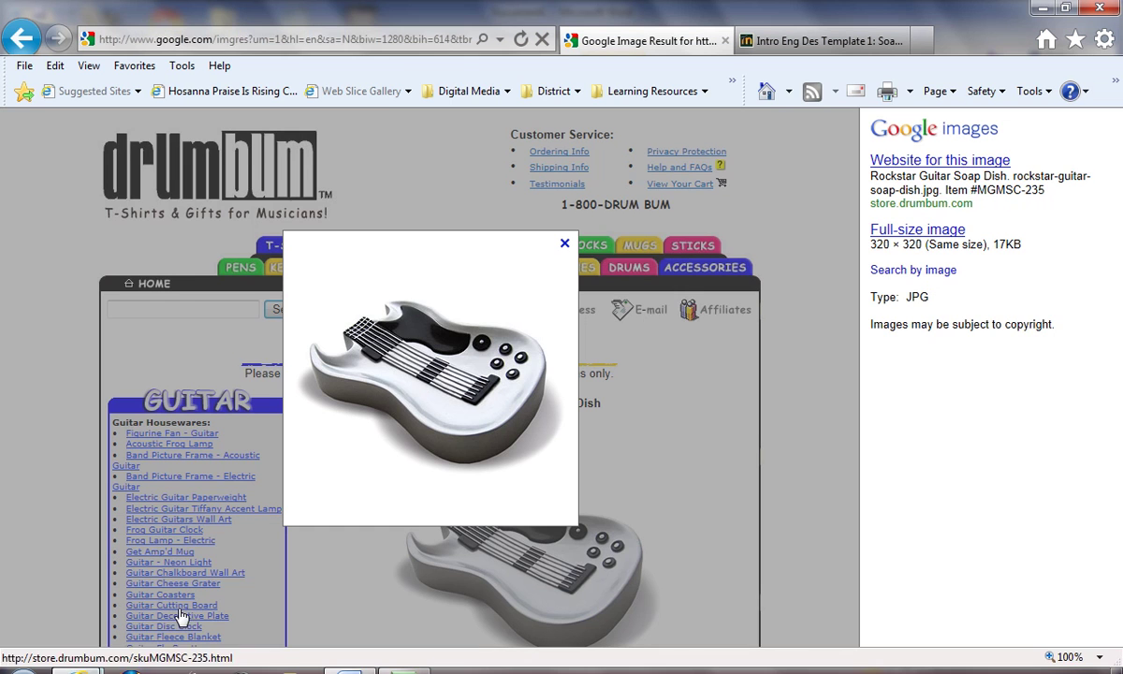
click(20, 40)
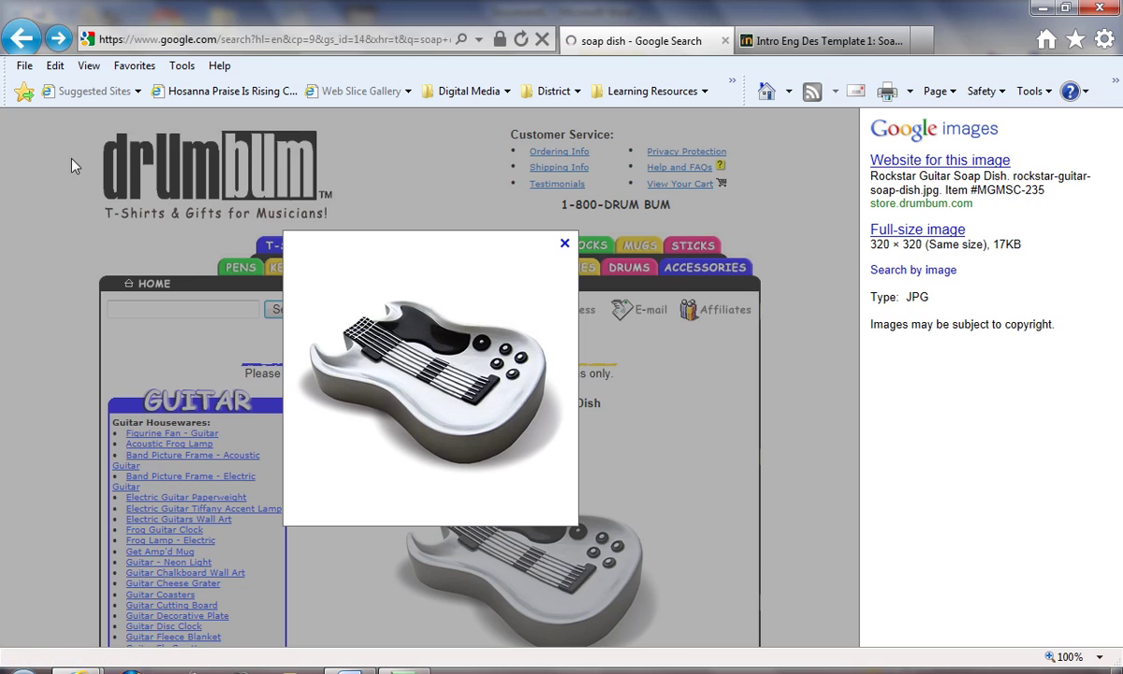
scroll(688, 449, down, 3)
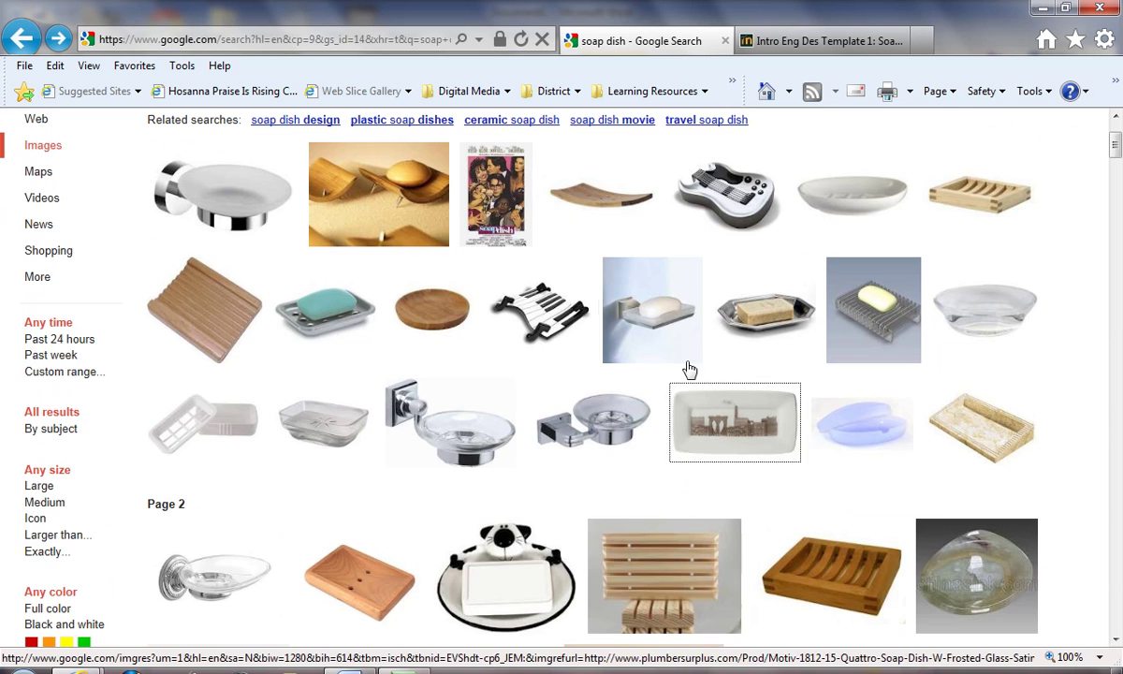
Step: Preview the 298 × 298 white ceramic dish, close it, and scroll further through the results
click(857, 208)
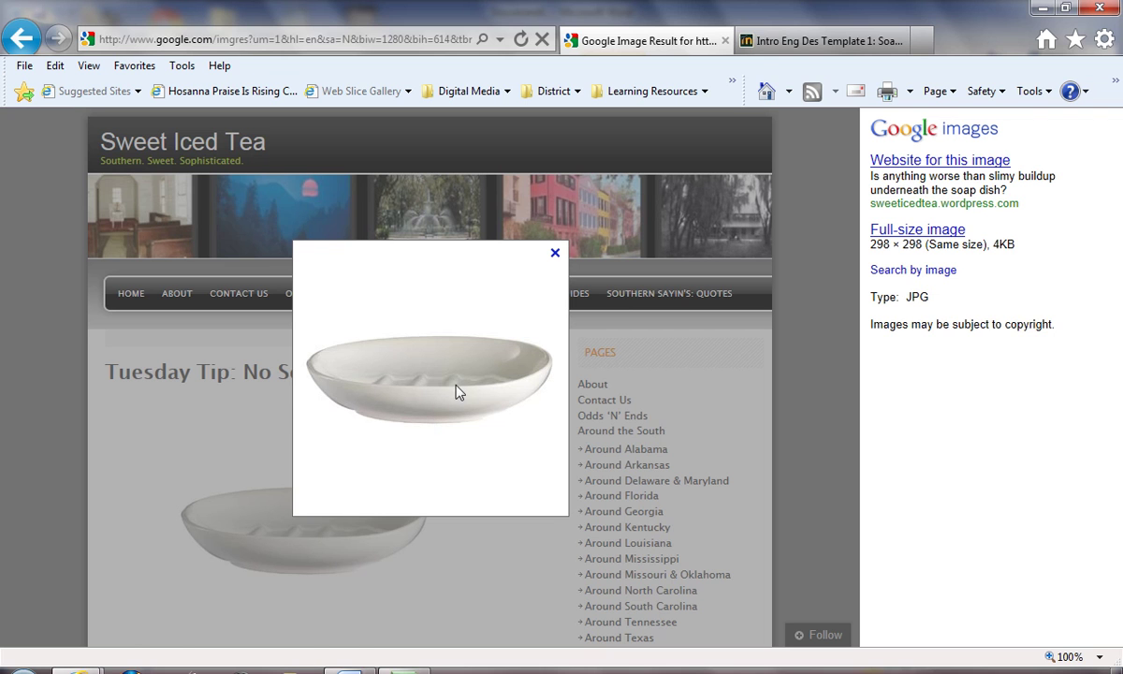
click(555, 254)
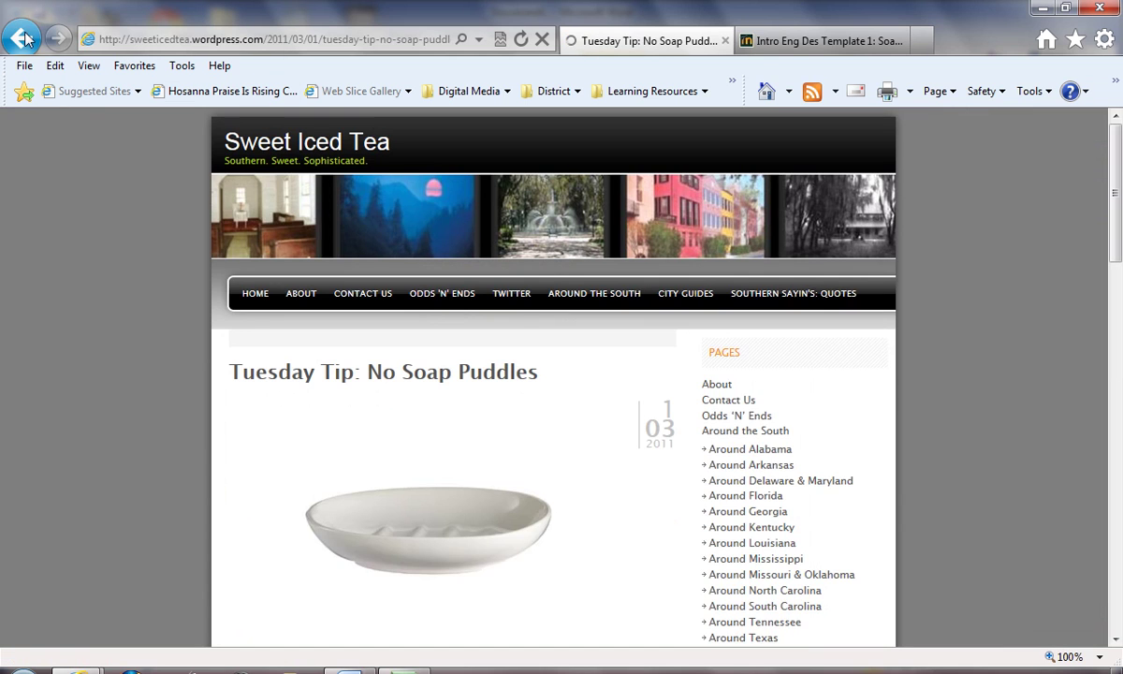
click(23, 39)
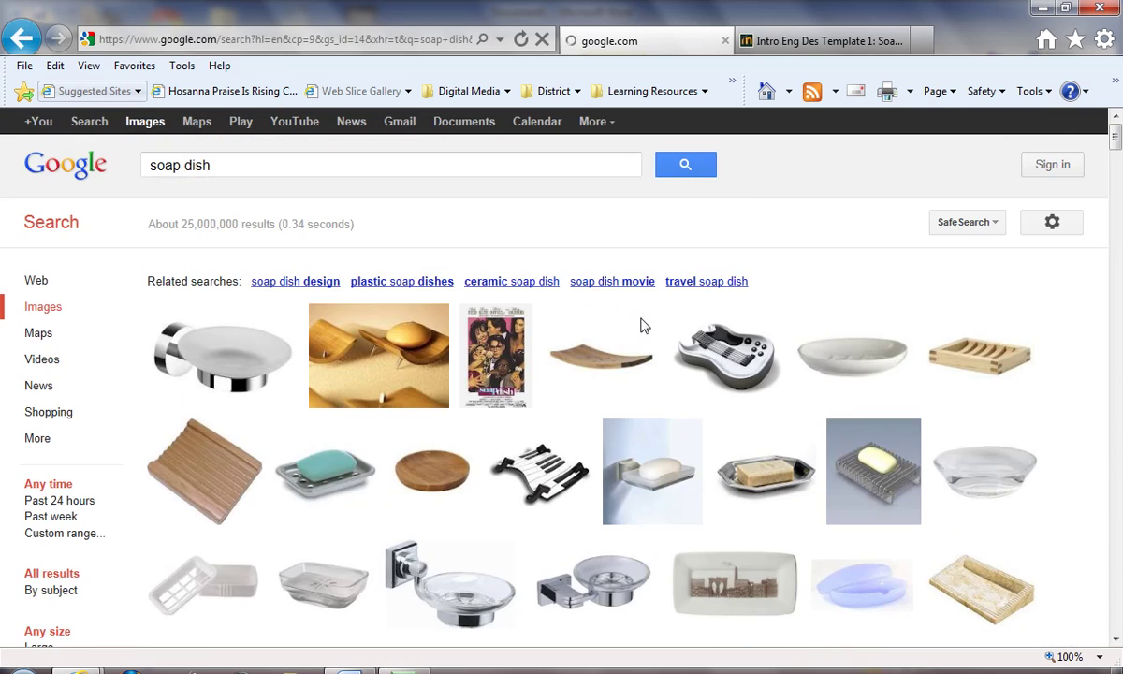
scroll(767, 384, down, 1)
scroll(769, 433, down, 1)
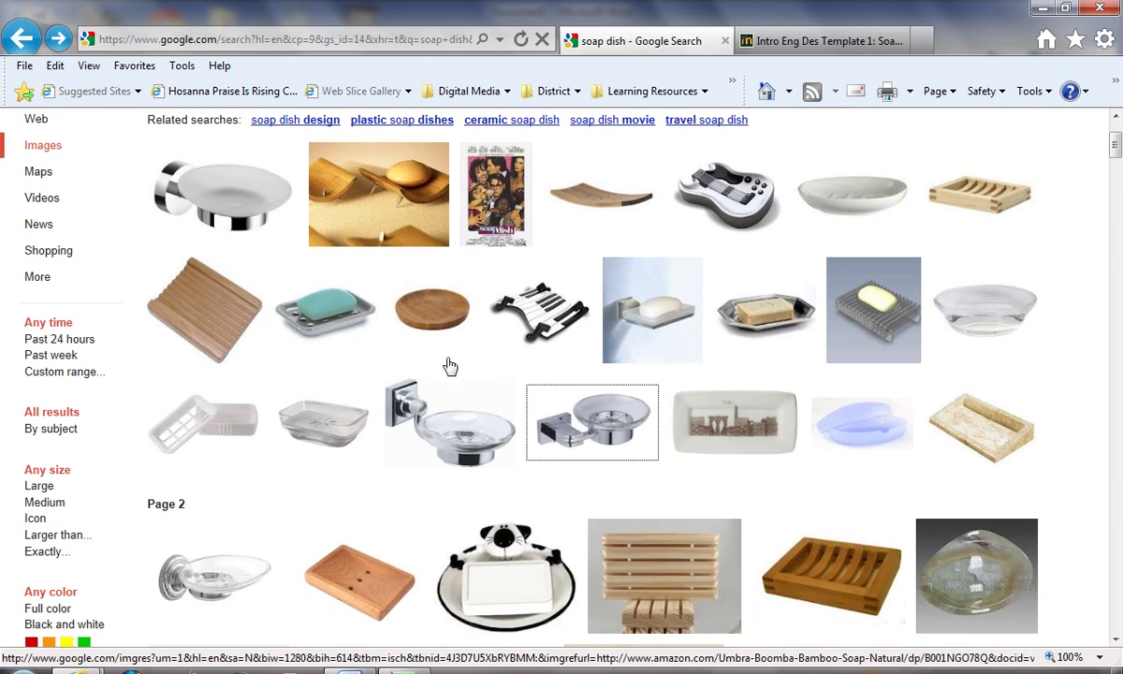
scroll(510, 376, down, 1)
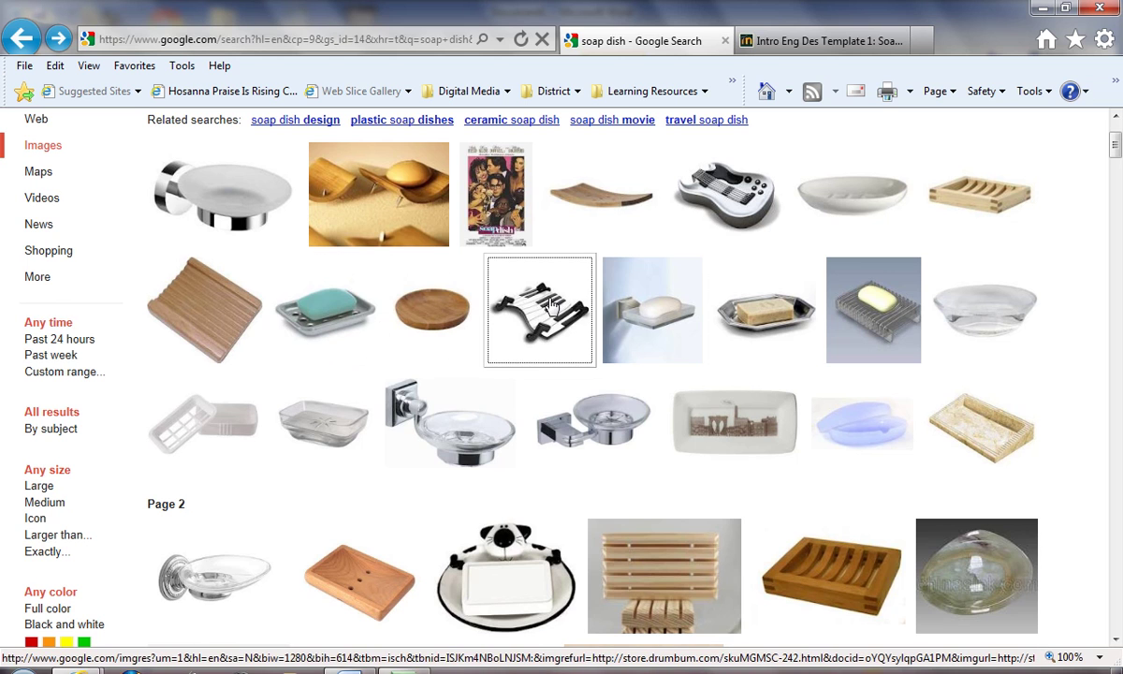
Step: Open the 408 × 408 piano-key music soap dish result and copy its image
click(546, 296)
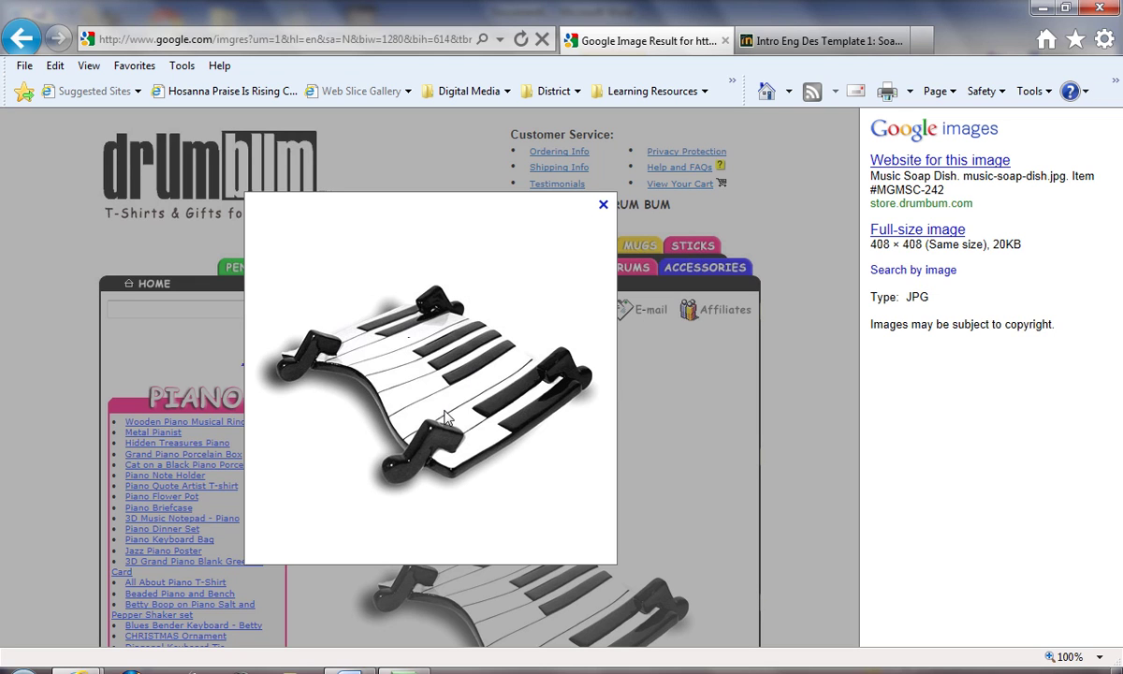
right_click(459, 413)
click(509, 471)
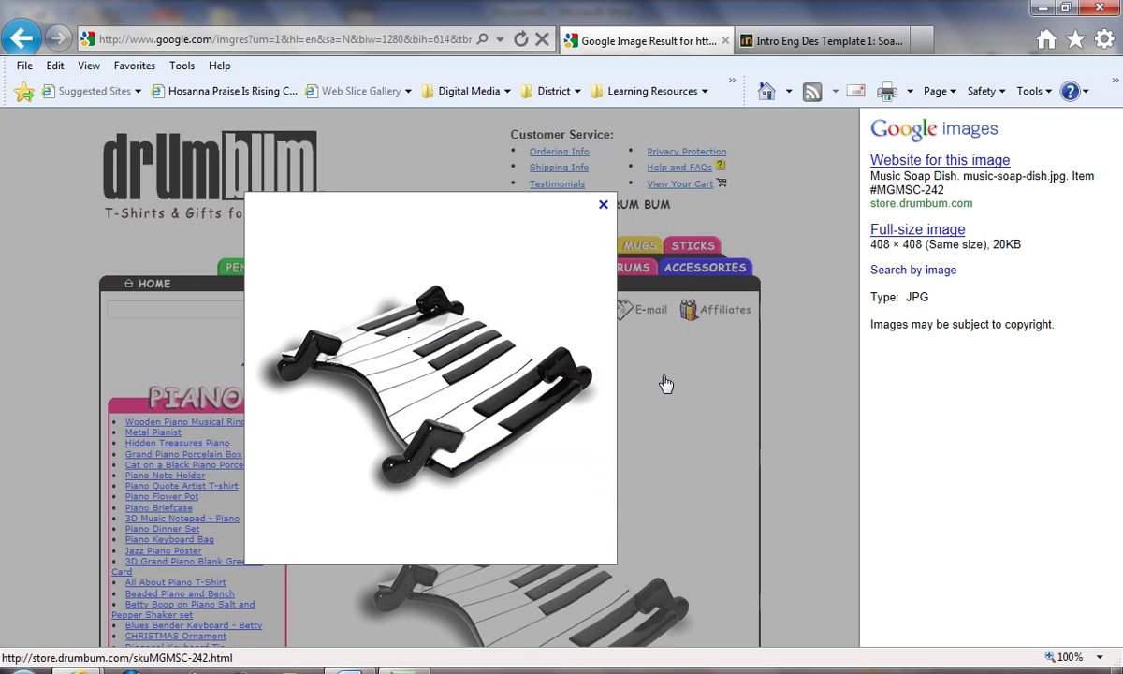
Step: Paste the piano soap dish image into Document1 keeping source formatting
key(alt+Tab)
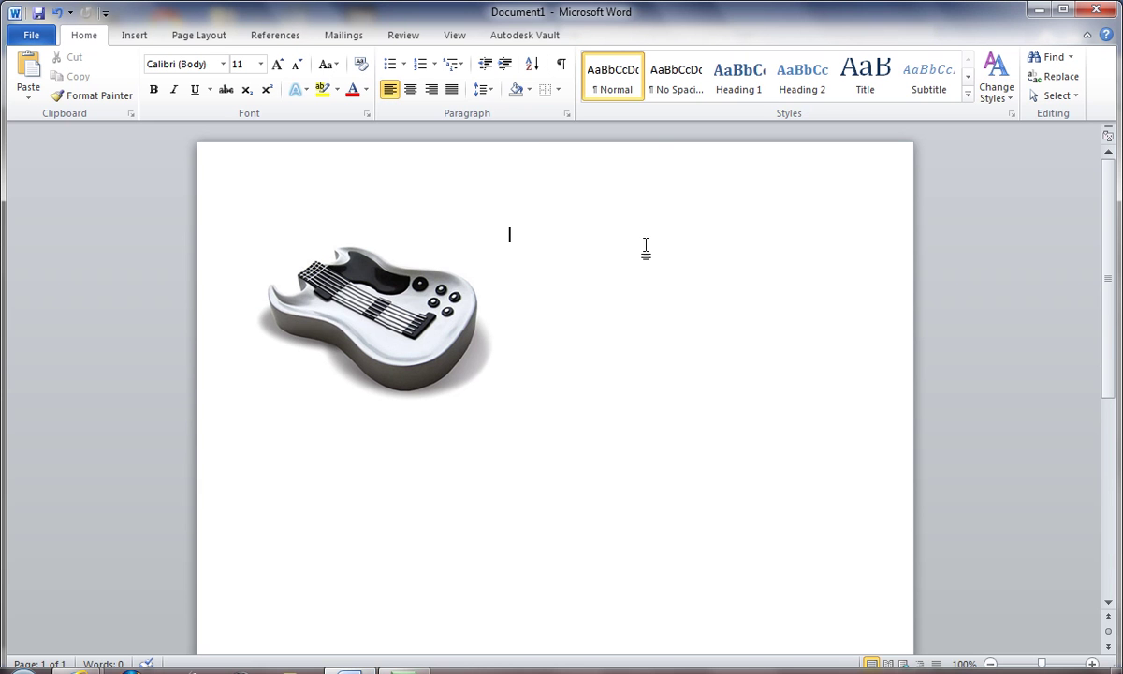
right_click(645, 276)
click(688, 354)
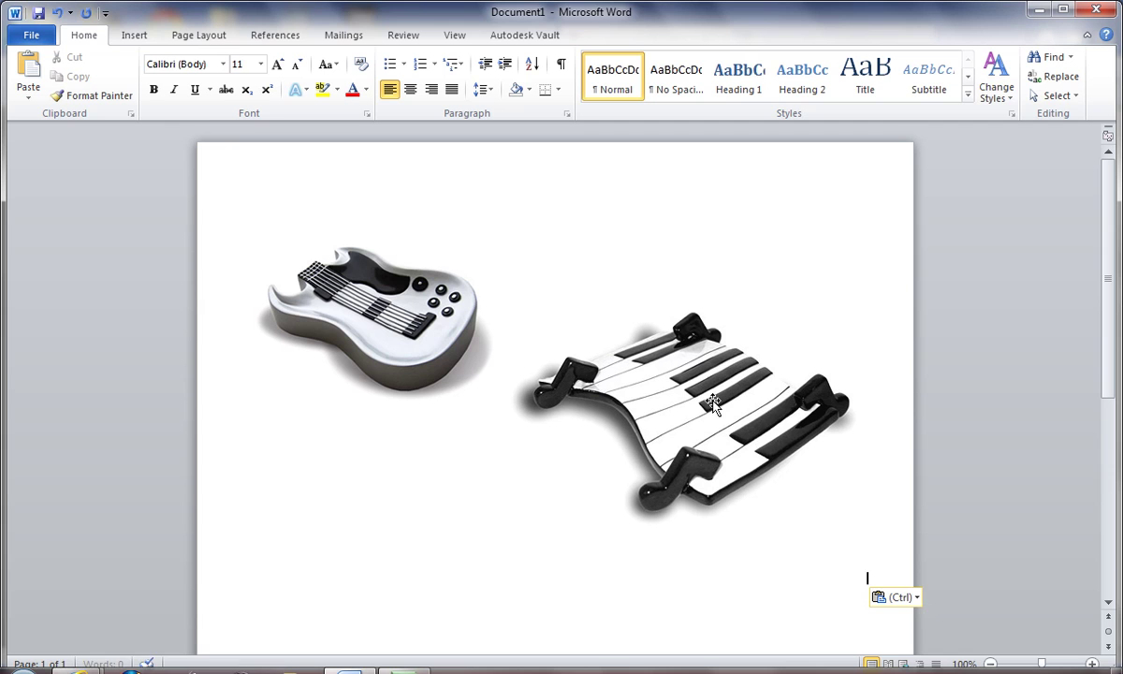
Step: Give the piano picture tight wrapping, shrink it to 3.49", and place it beside the guitar
double_click(714, 295)
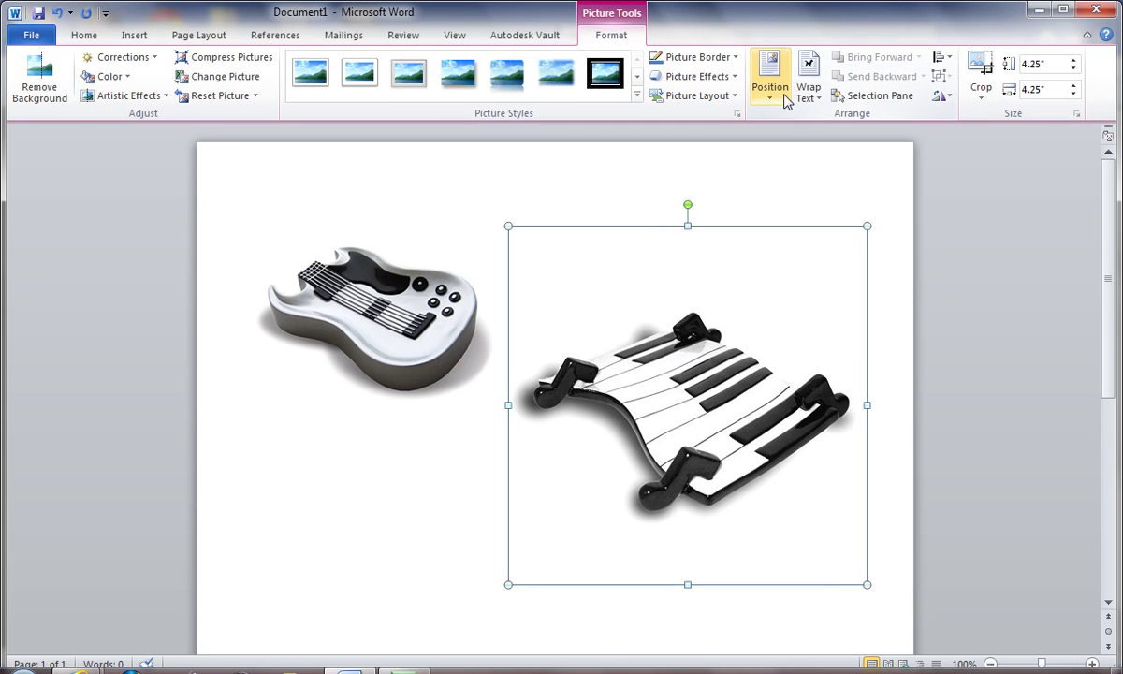
click(809, 92)
click(832, 163)
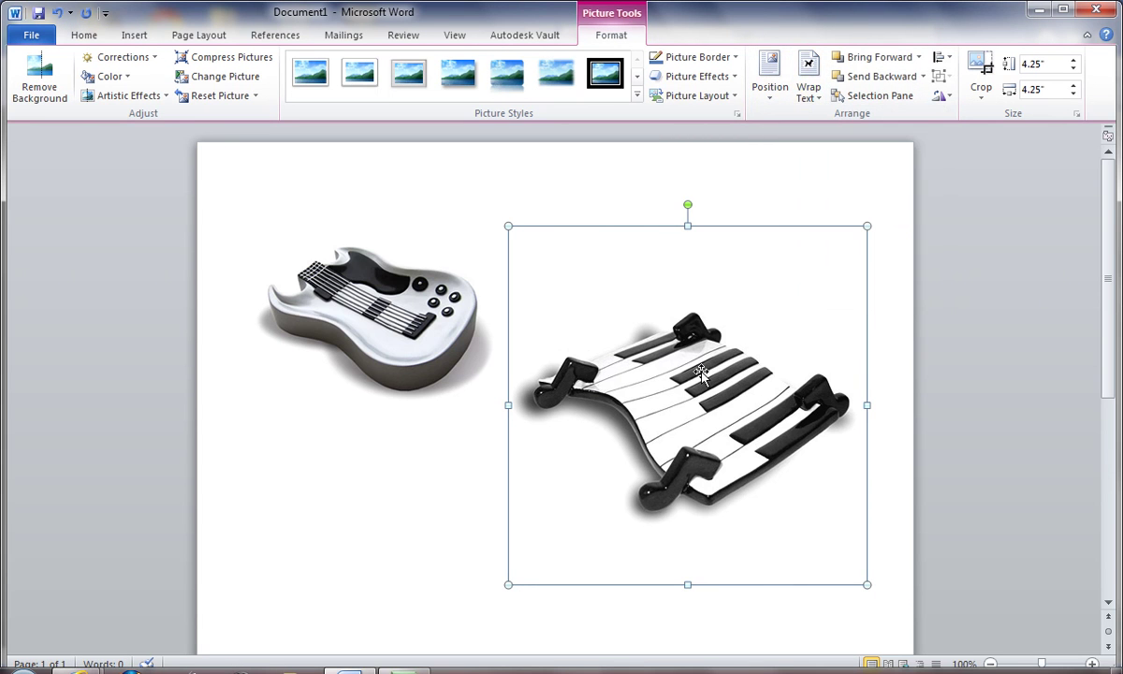
drag(867, 584, 803, 521)
drag(687, 389, 702, 337)
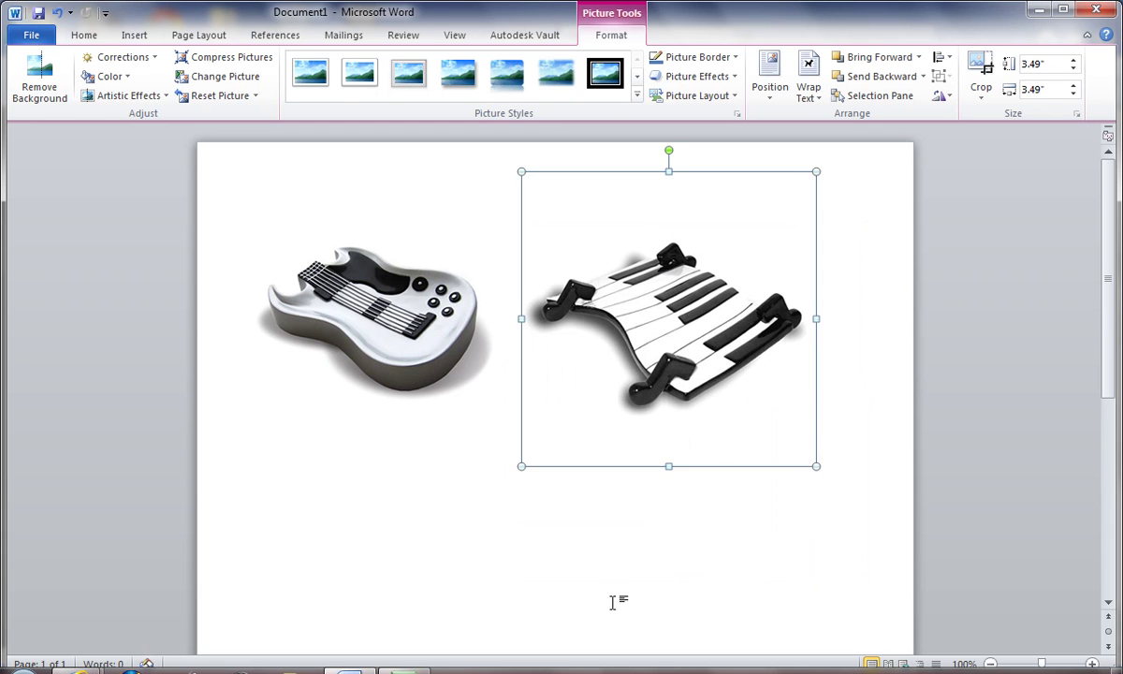
click(412, 543)
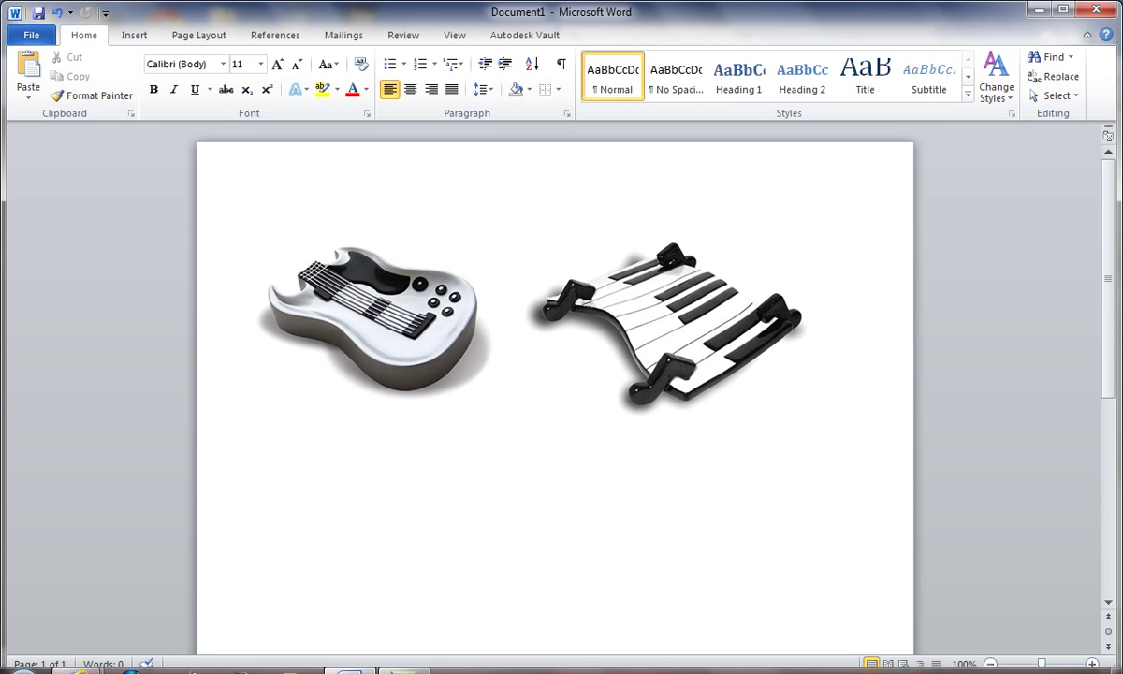
Step: Return from the image page to the soap dish results and scroll down through them
mouse_move(131, 670)
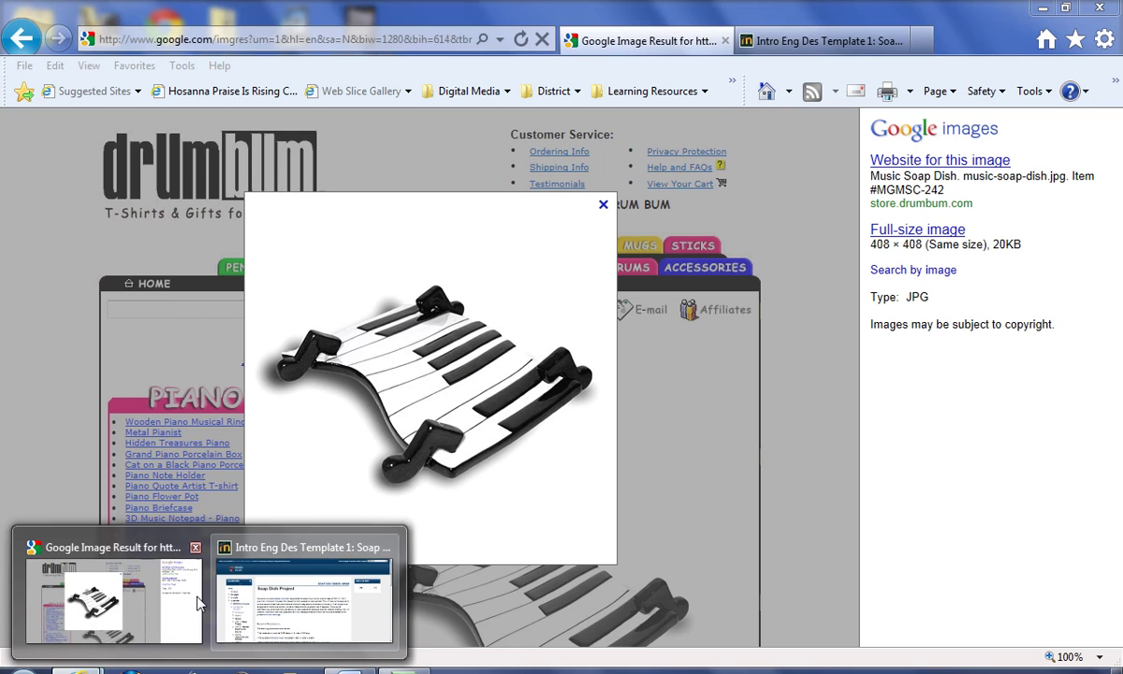
click(108, 585)
key(BackSpace)
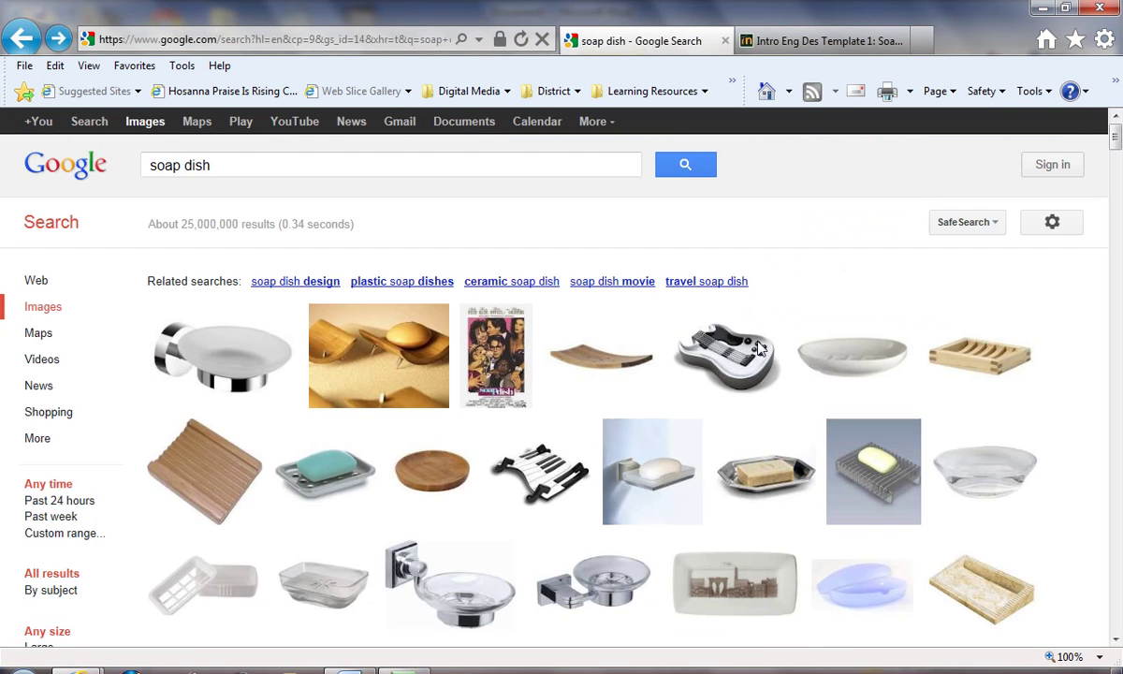
scroll(773, 302, down, 4)
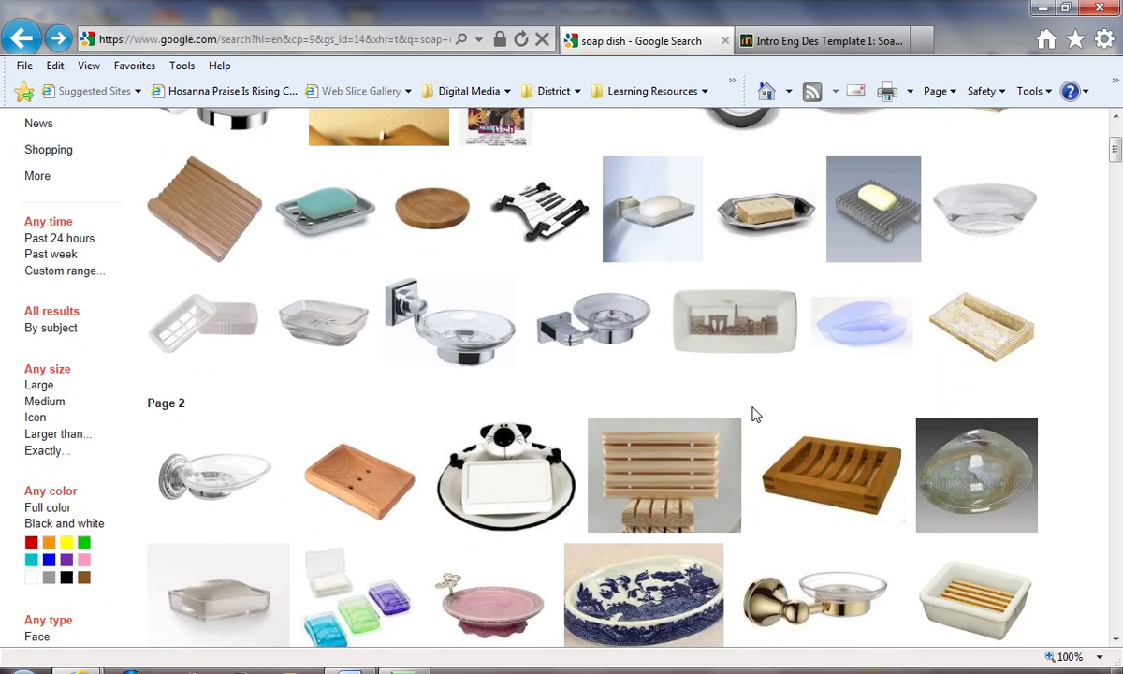
scroll(760, 409, down, 2)
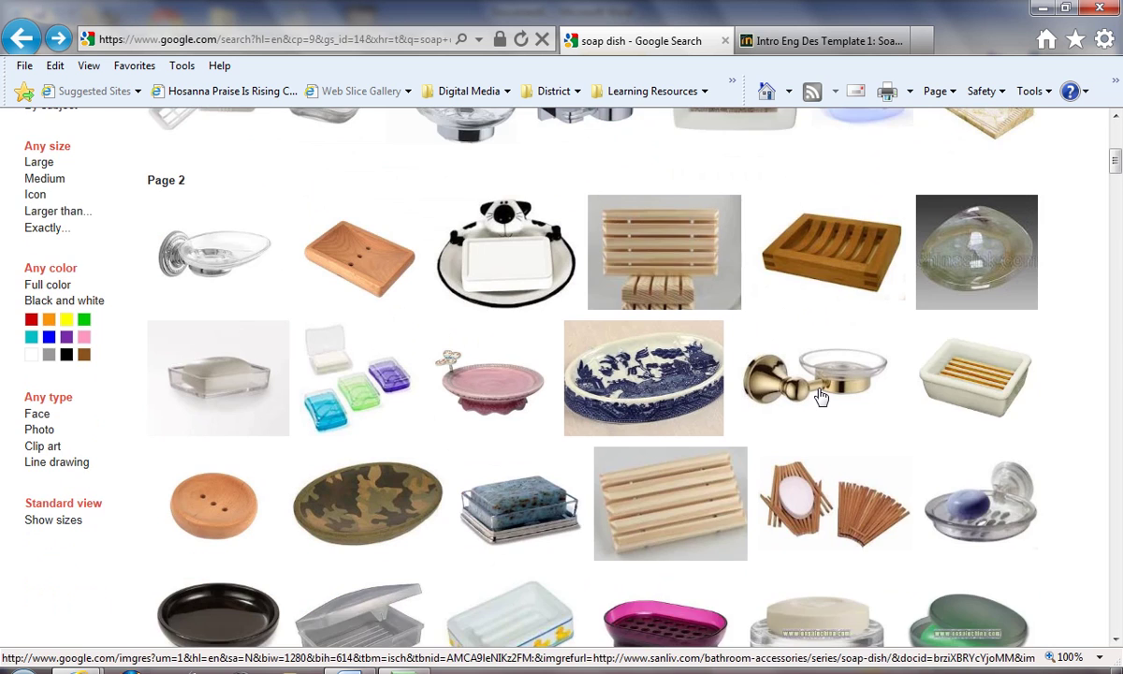
scroll(820, 397, down, 1)
scroll(892, 416, down, 2)
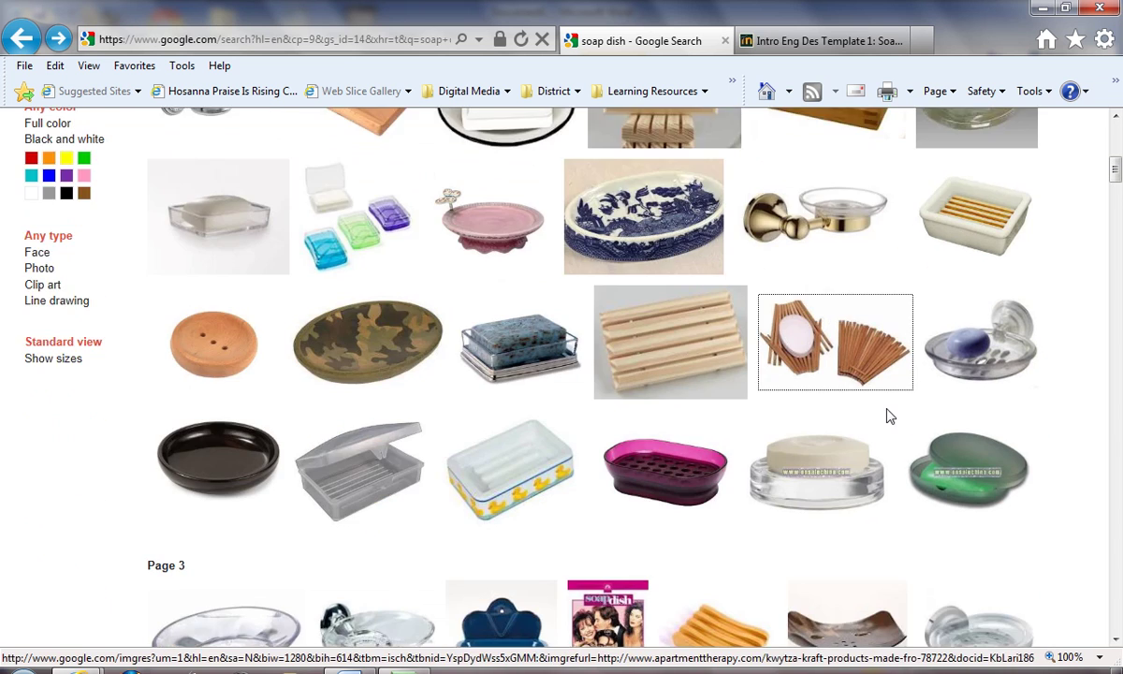
Step: Open the 350 × 306 rubber-duck soap dish result and copy its image
click(522, 401)
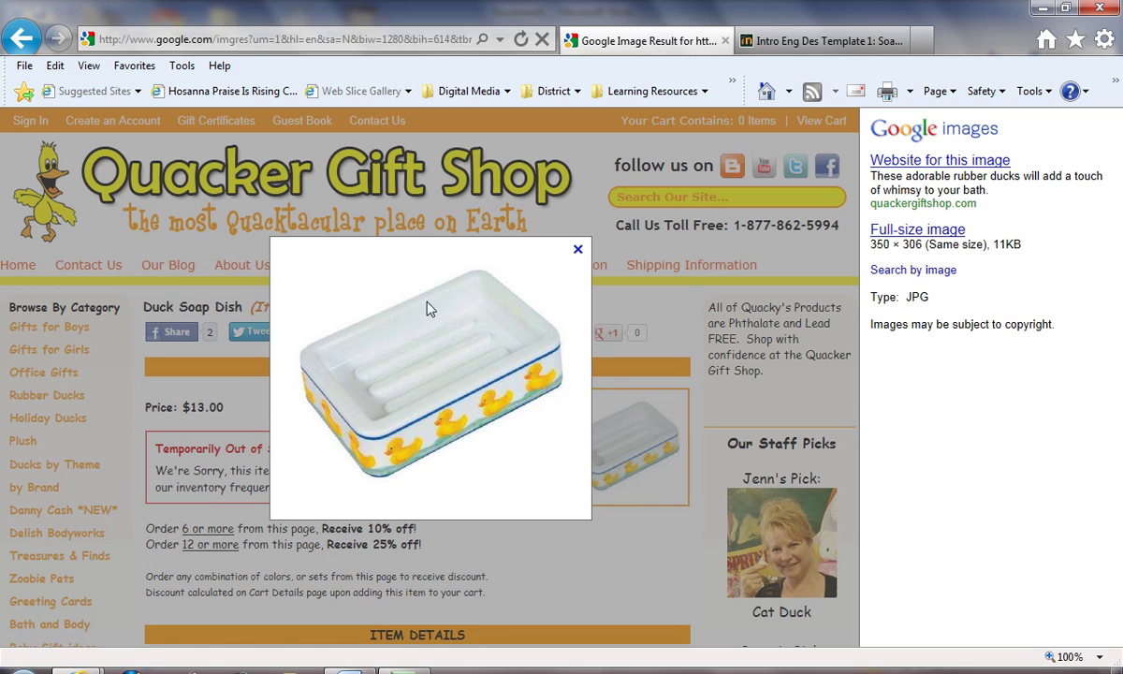
right_click(458, 394)
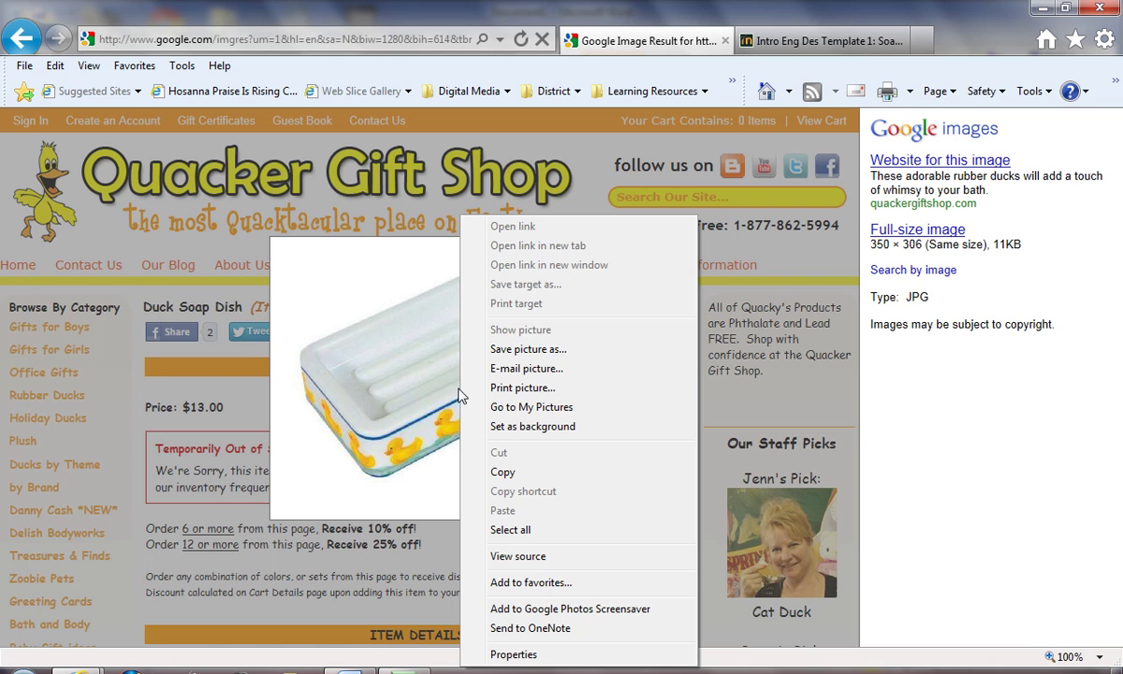
click(503, 472)
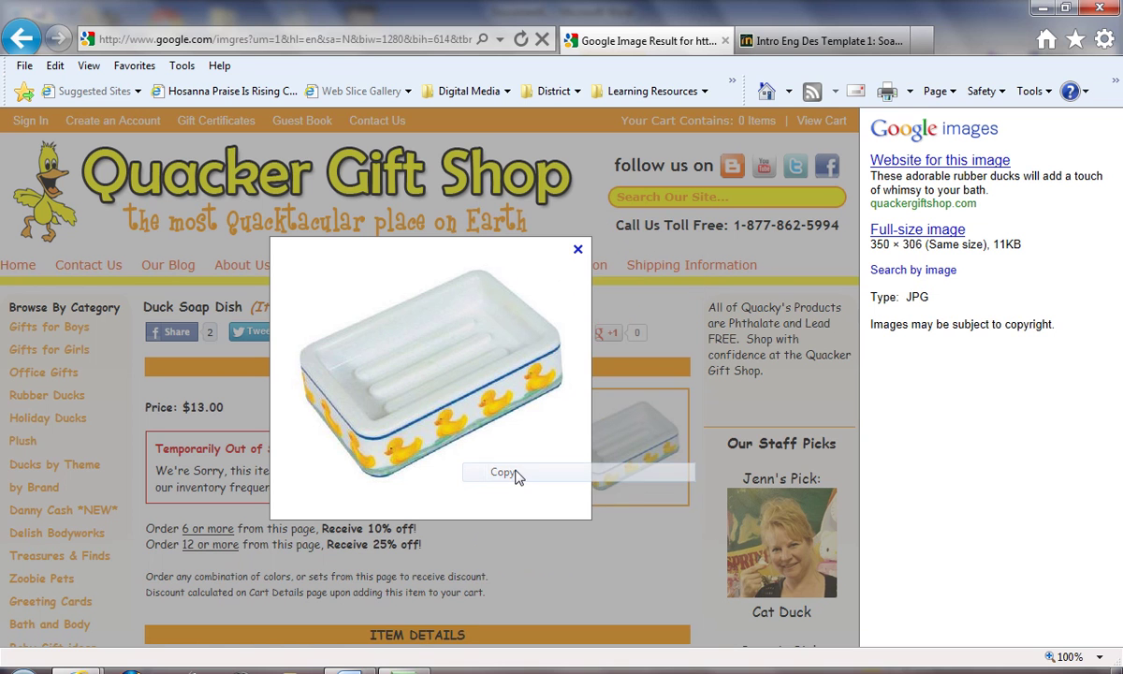
Step: Paste the duck soap dish image into Document1 keeping source formatting
key(alt+Tab)
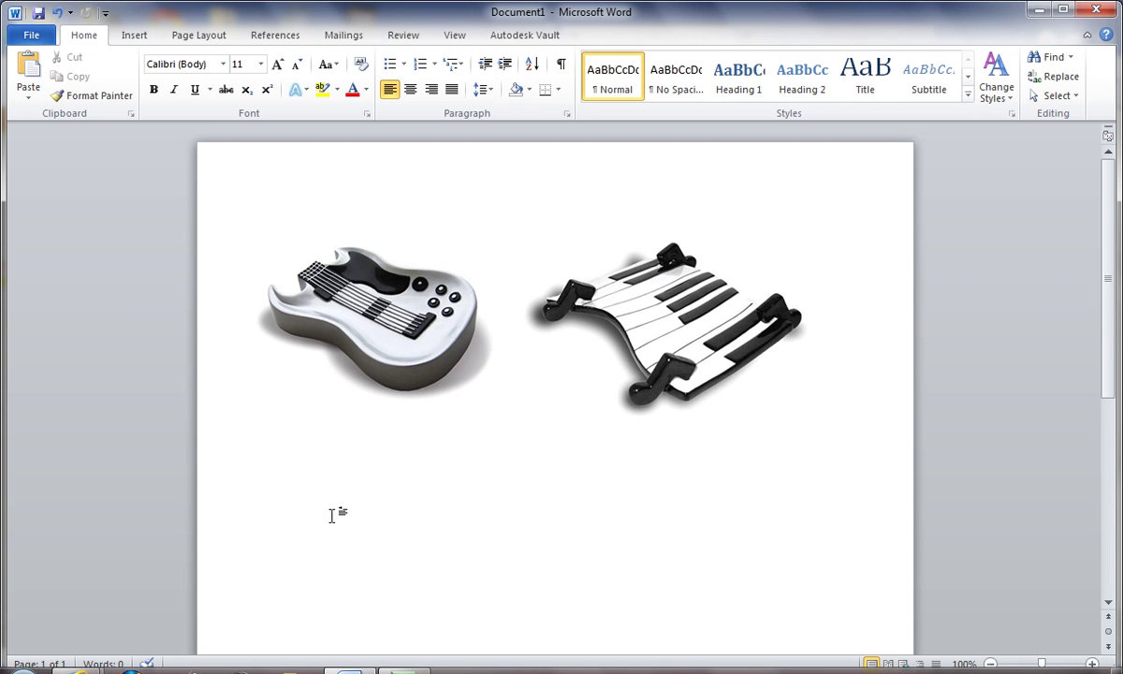
right_click(332, 515)
key(Down)
key(Return)
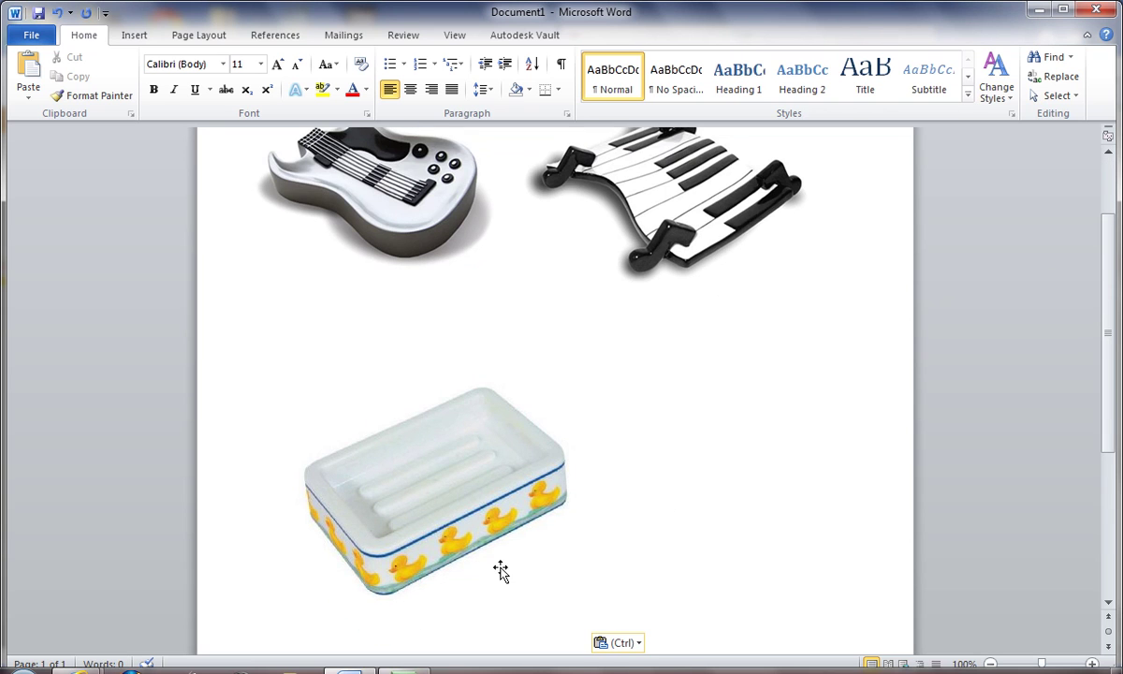
scroll(710, 439, down, 5)
scroll(710, 440, up, 5)
Step: Shrink the duck picture, give it square wrapping, and move it under the guitar
click(581, 554)
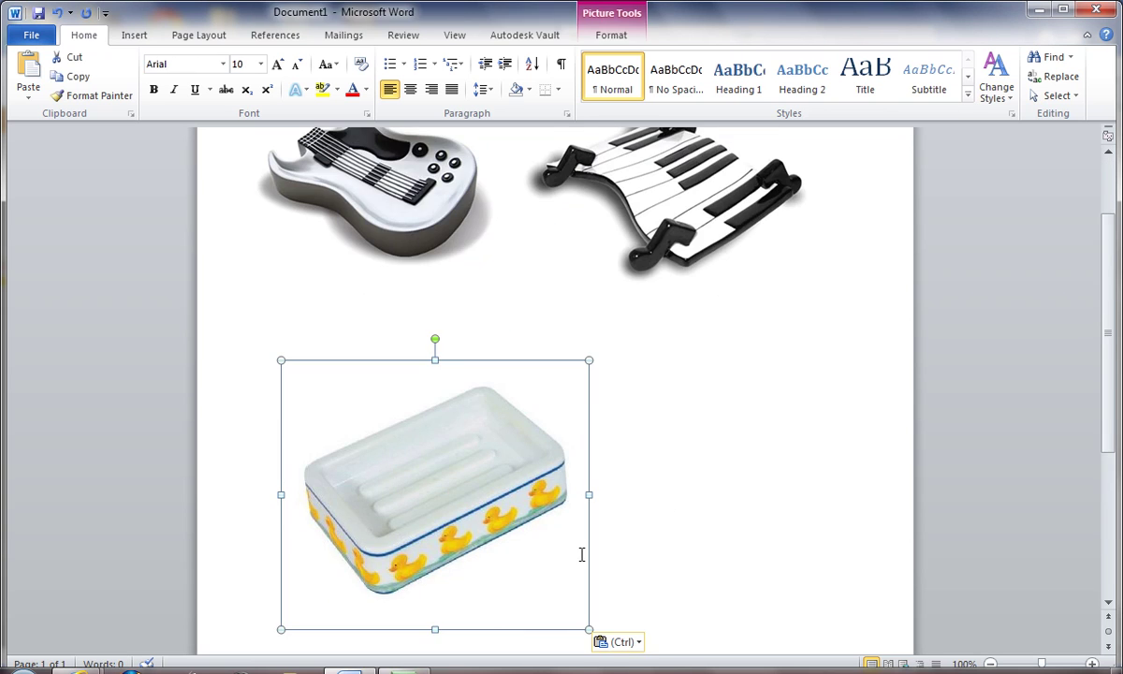
drag(588, 627, 477, 456)
double_click(388, 493)
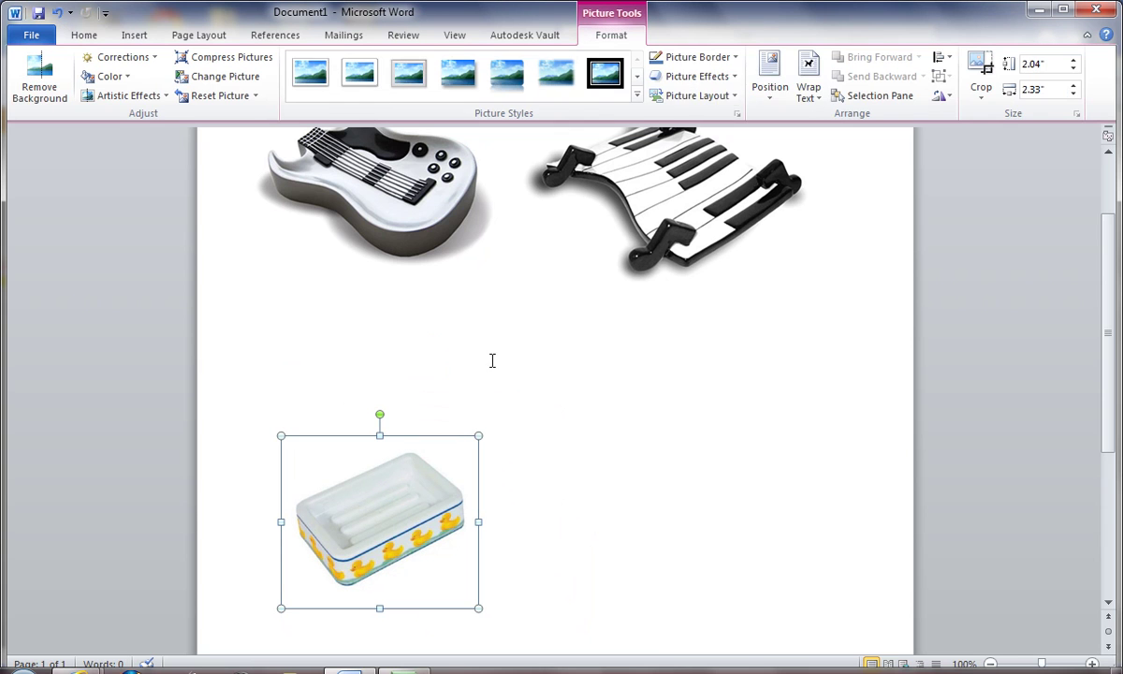
click(811, 91)
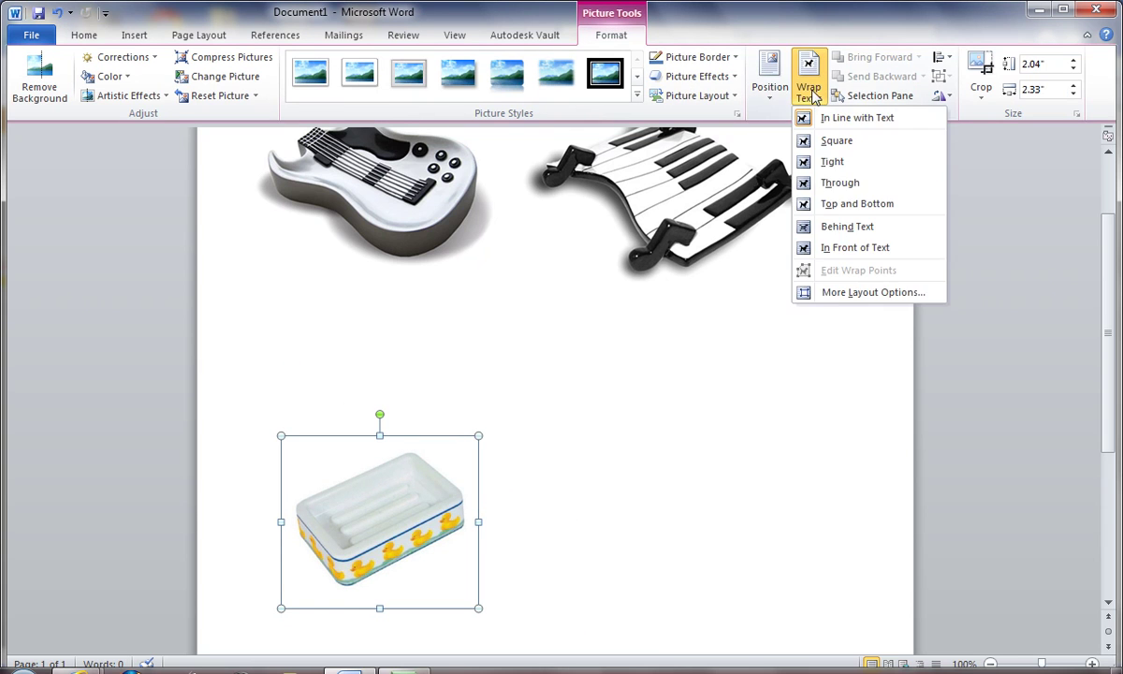
click(828, 142)
drag(393, 481, 414, 363)
Step: Resize the guitar picture down to 2.23" square
scroll(457, 318, up, 1)
click(499, 333)
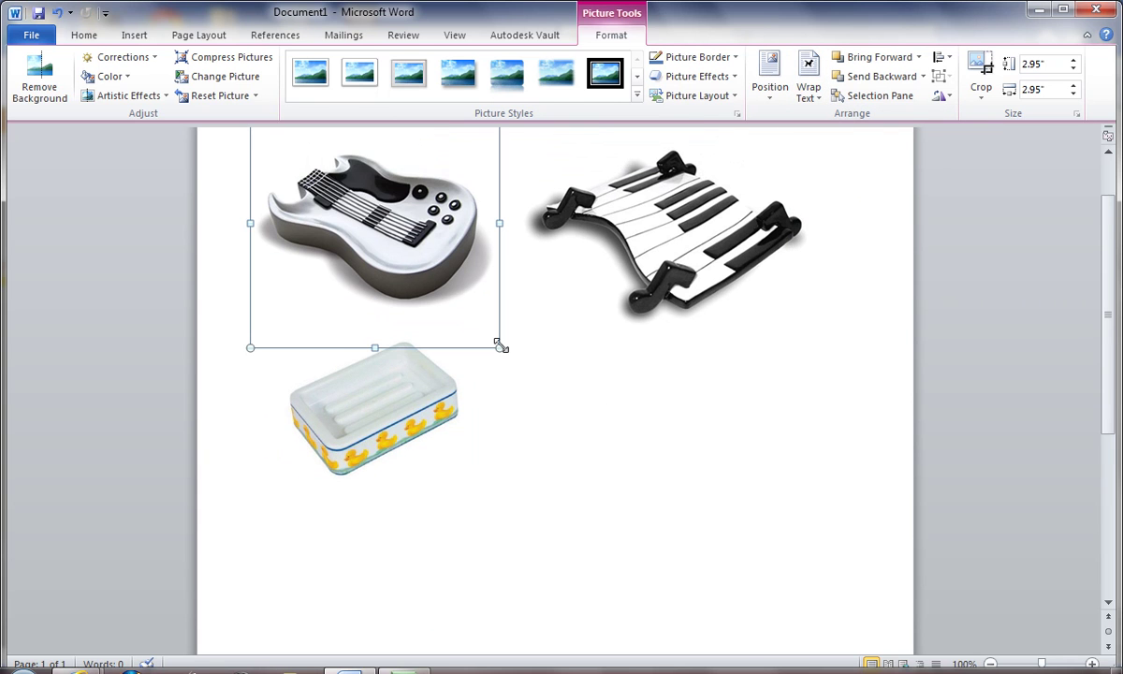
drag(500, 346, 439, 251)
scroll(429, 415, down, 2)
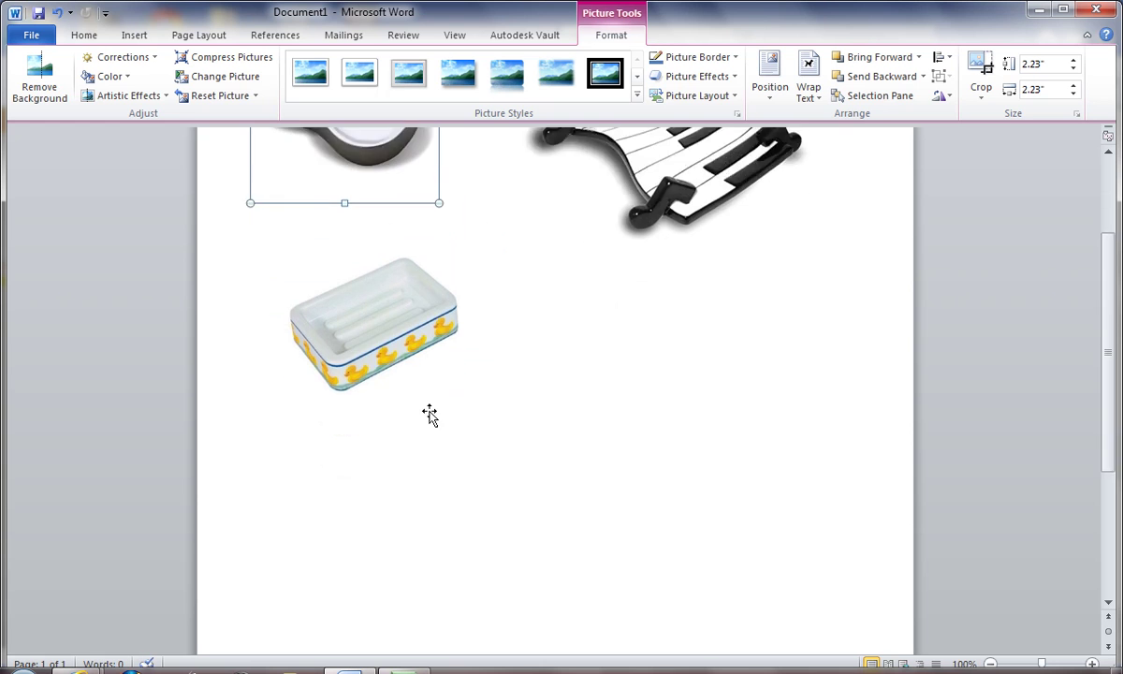
scroll(429, 414, up, 4)
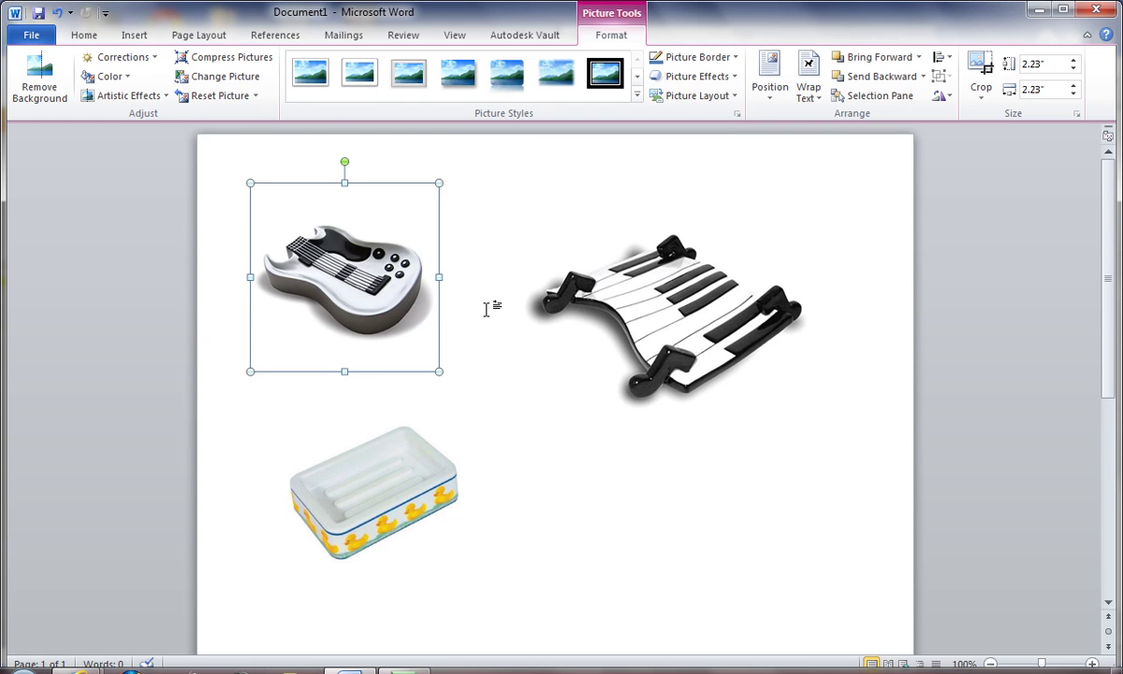